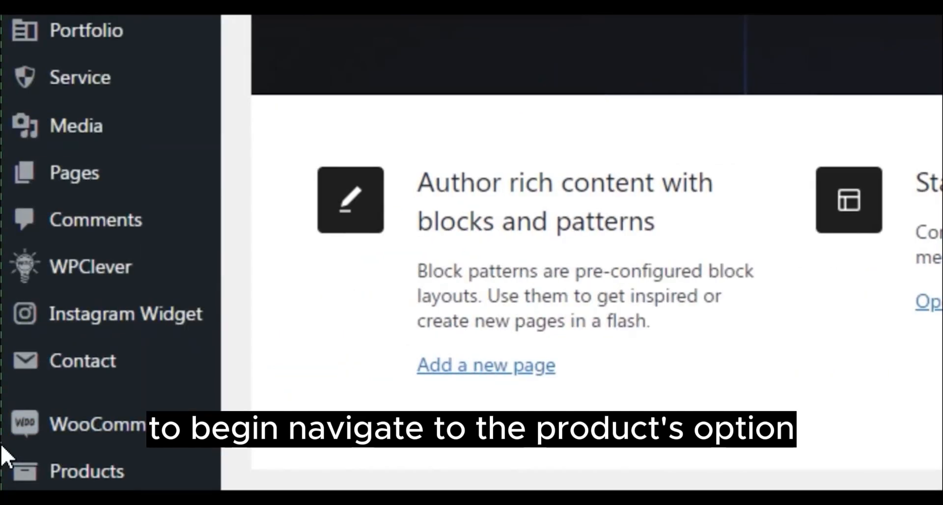
# Open the product categories page of the store
pyautogui.moveTo(47, 454)
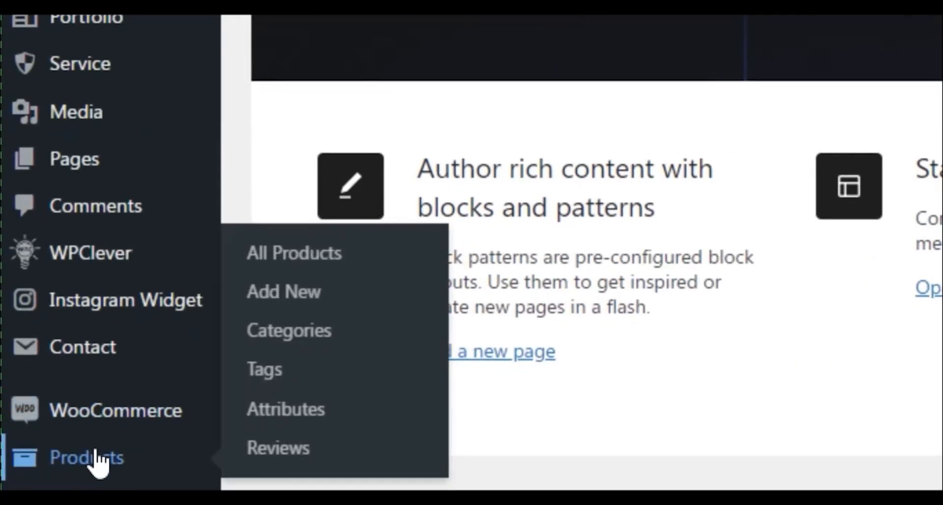
pyautogui.scroll(-1, 148, 450)
pyautogui.click(153, 451)
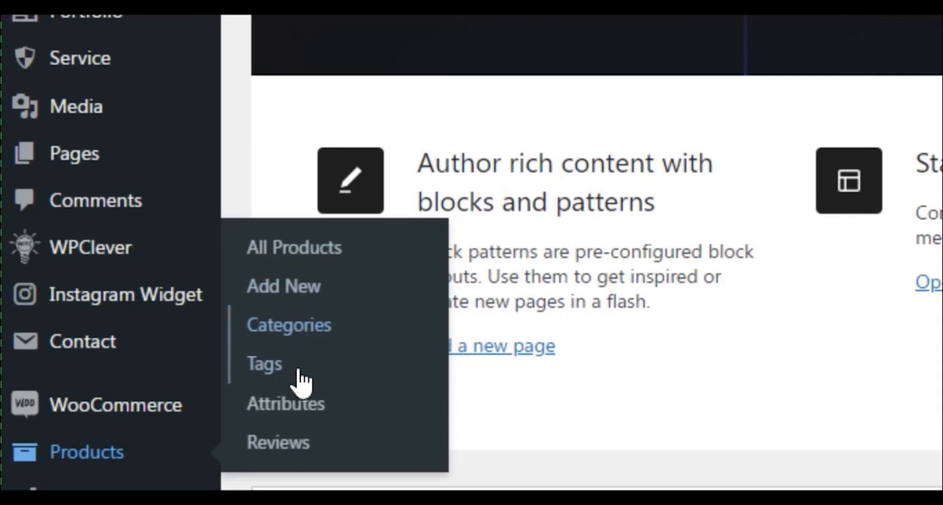
pyautogui.click(307, 335)
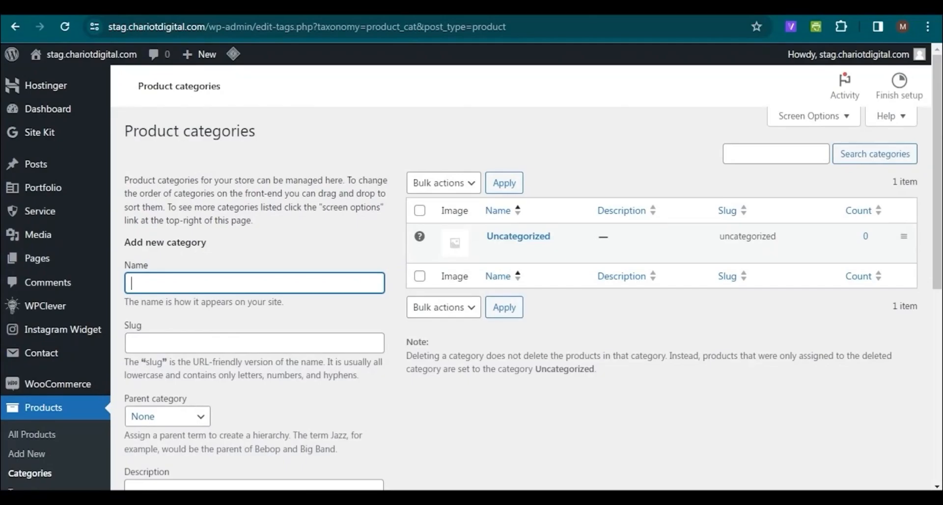
# Name the new product category Cough and give it the slug cough
pyautogui.moveTo(937, 172); pyautogui.dragTo(937, 236)
pyautogui.click(157, 160)
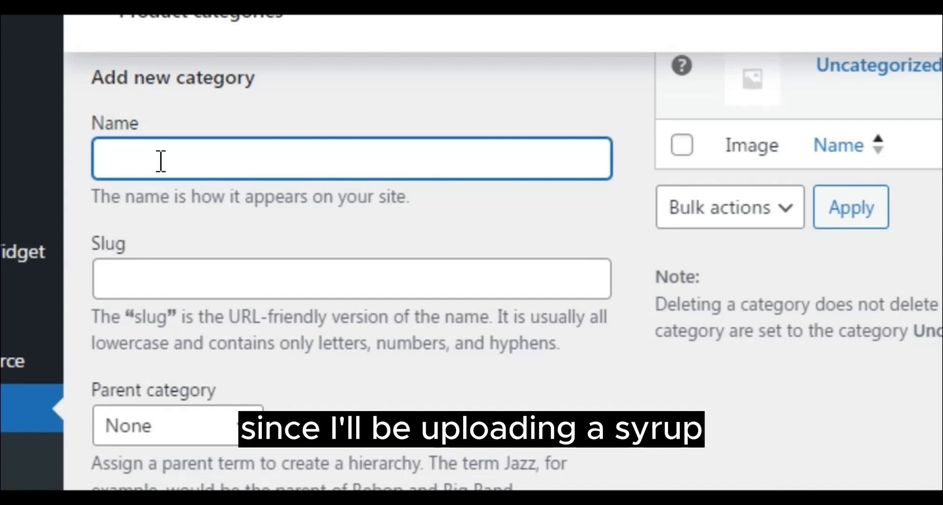
pyautogui.write('Cough')
pyautogui.press('Tab')
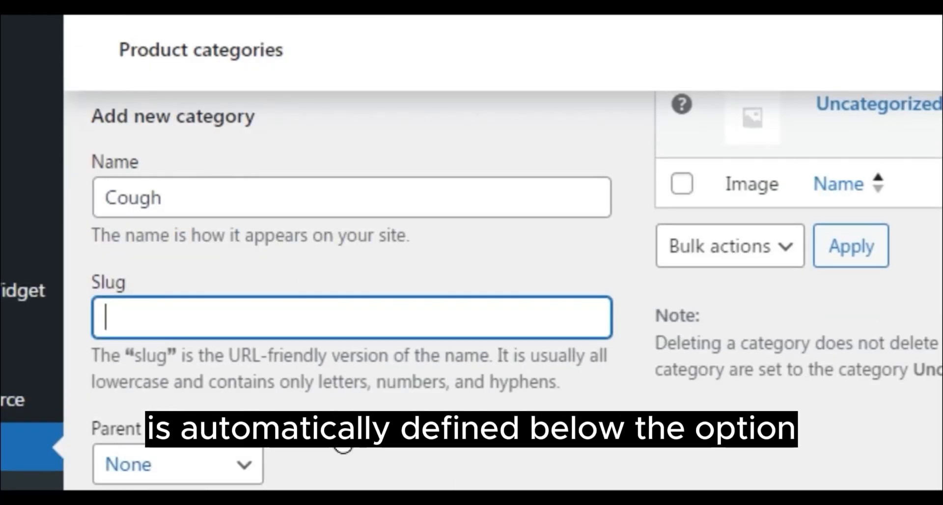
pyautogui.write('cough')
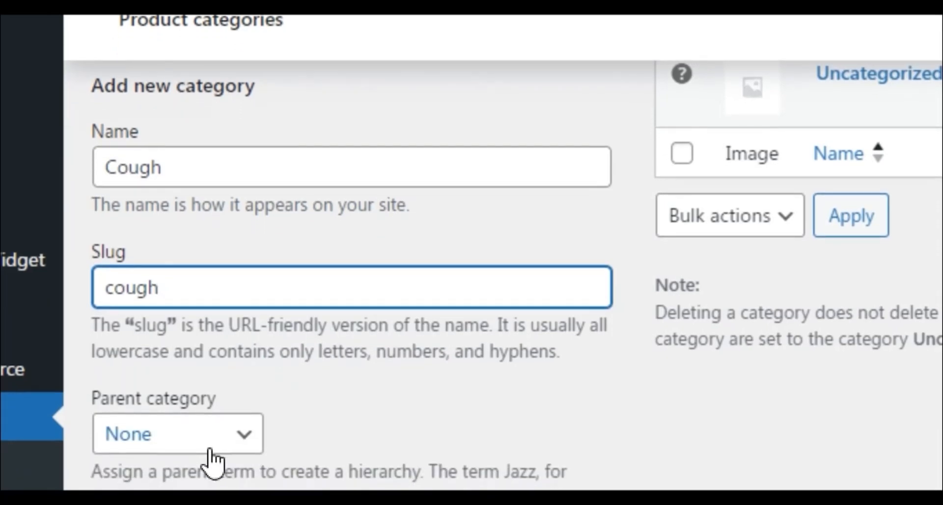
# Choose None as the new category's parent category and leave its description empty
pyautogui.scroll(-2, 188, 448)
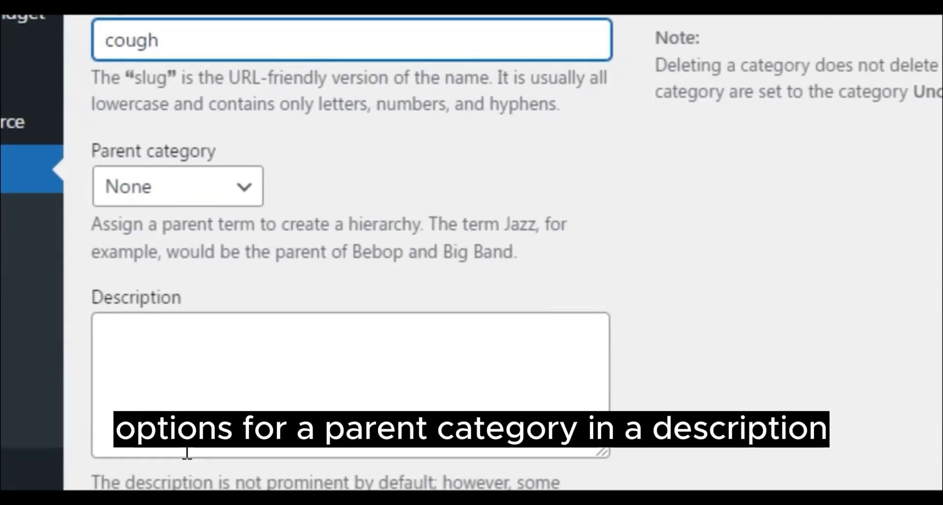
pyautogui.click(184, 196)
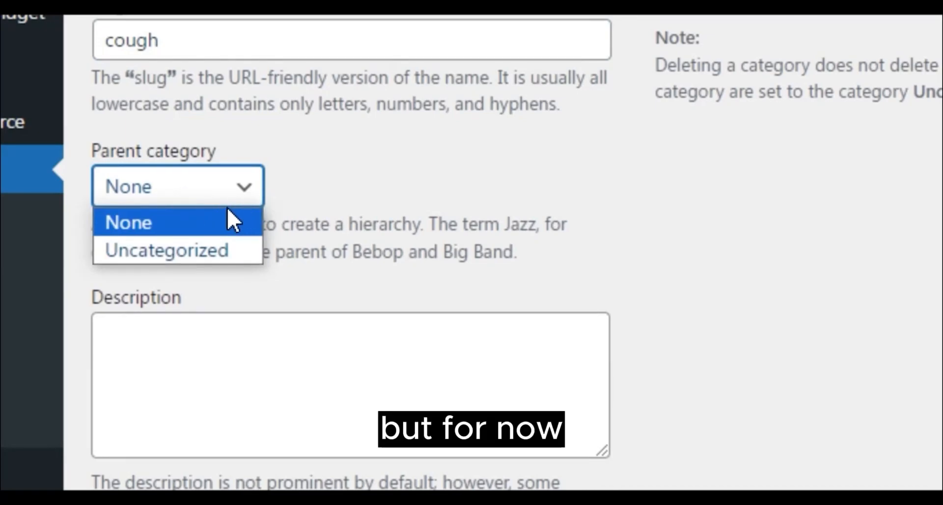
pyautogui.click(214, 219)
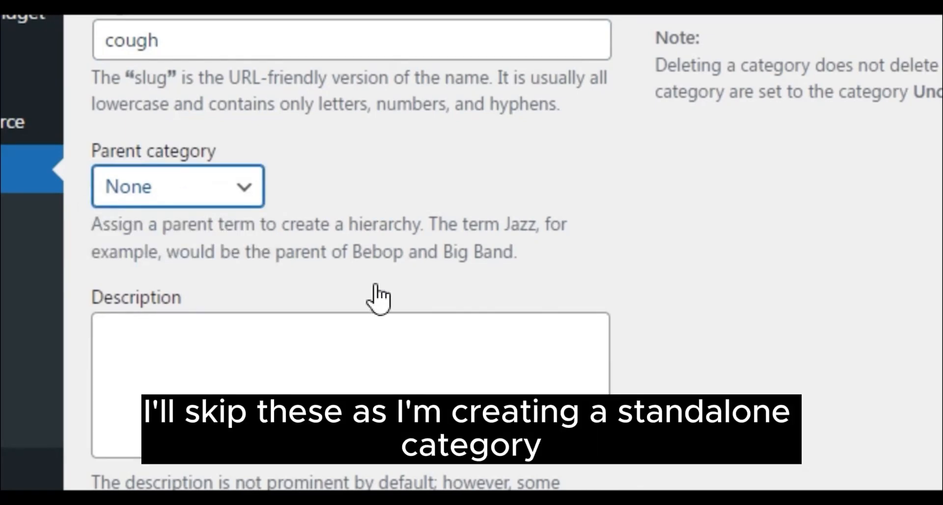
pyautogui.scroll(-1, 378, 298)
pyautogui.click(278, 359)
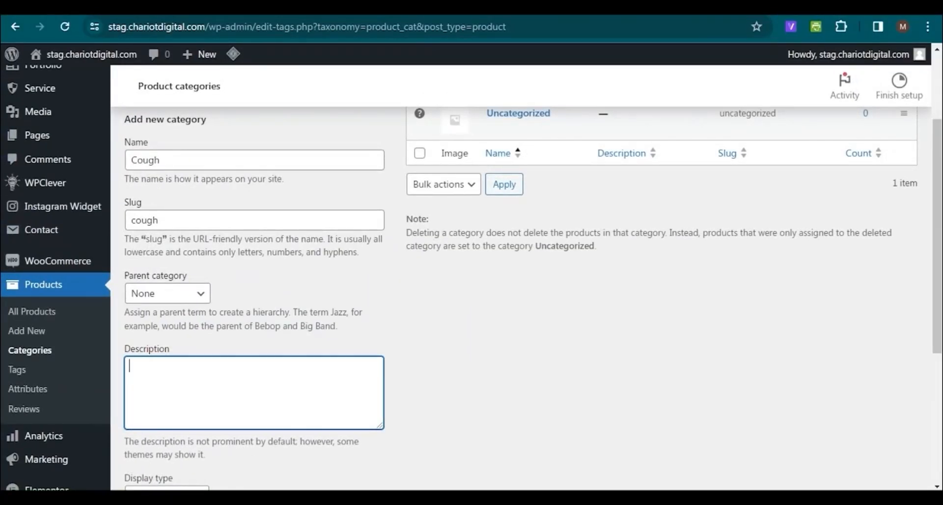
# Choose the Default display type for the Cough category and add the category
pyautogui.scroll(-4, 472, 275)
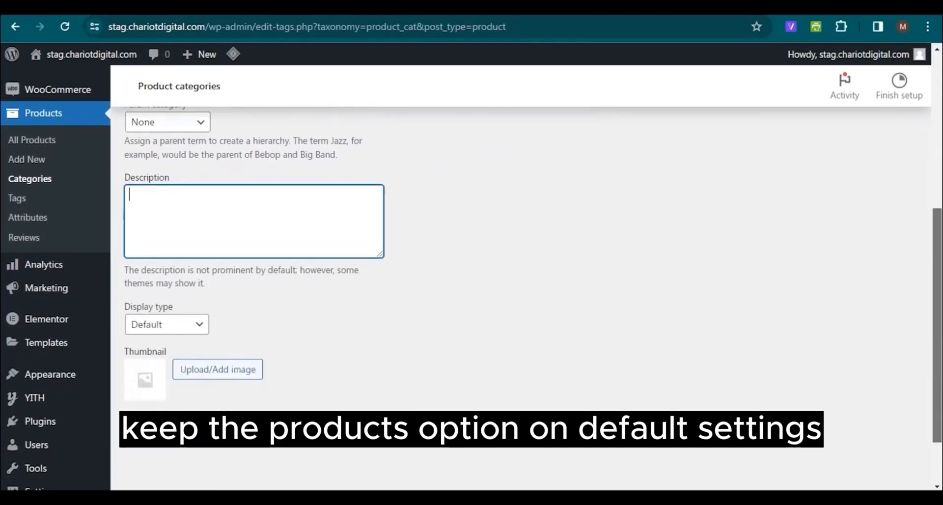
pyautogui.click(167, 321)
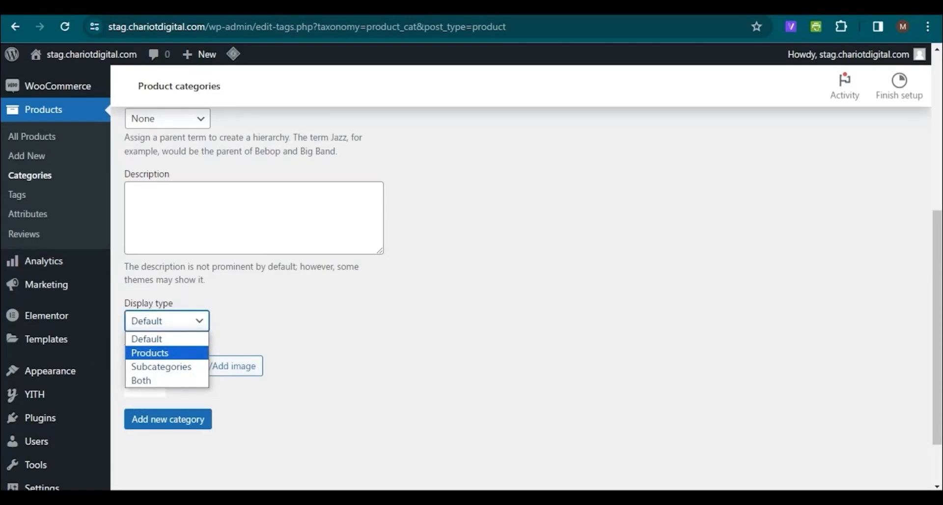
pyautogui.click(167, 338)
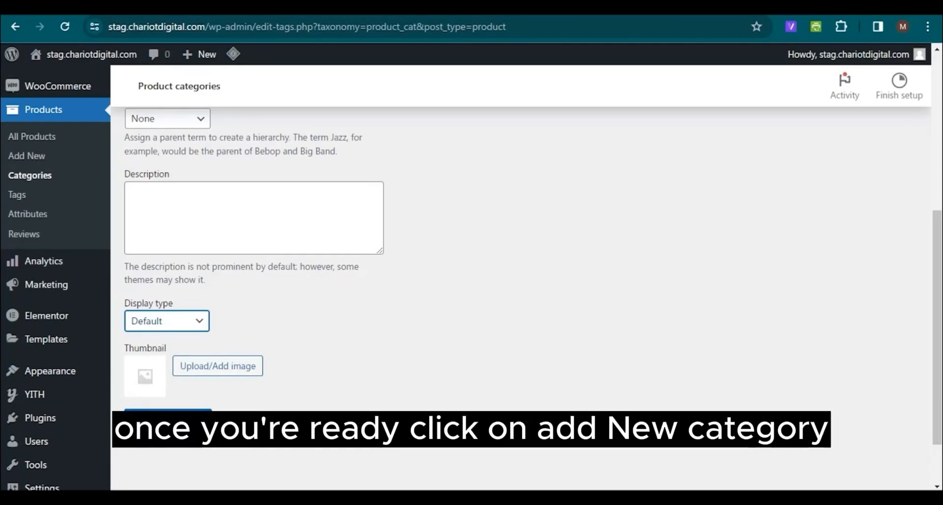
pyautogui.click(167, 418)
pyautogui.scroll(1, 491, 295)
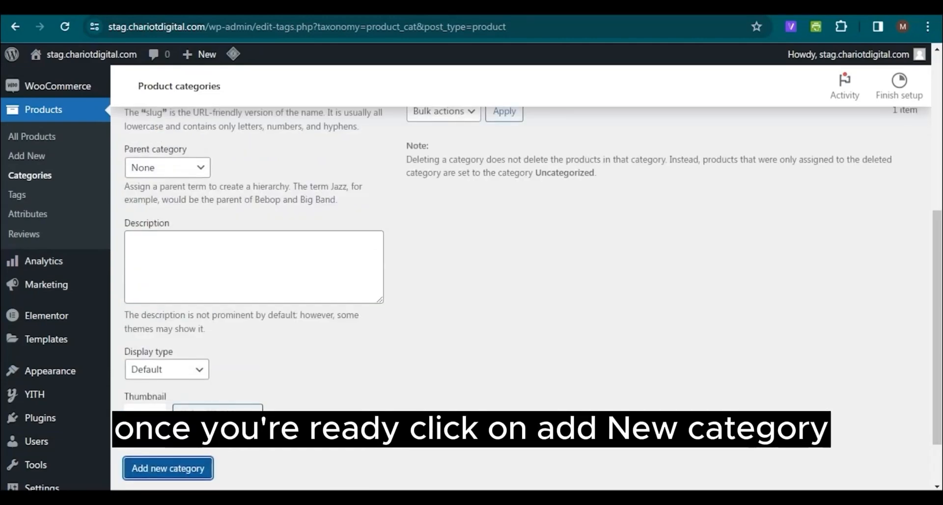
pyautogui.scroll(4, 491, 294)
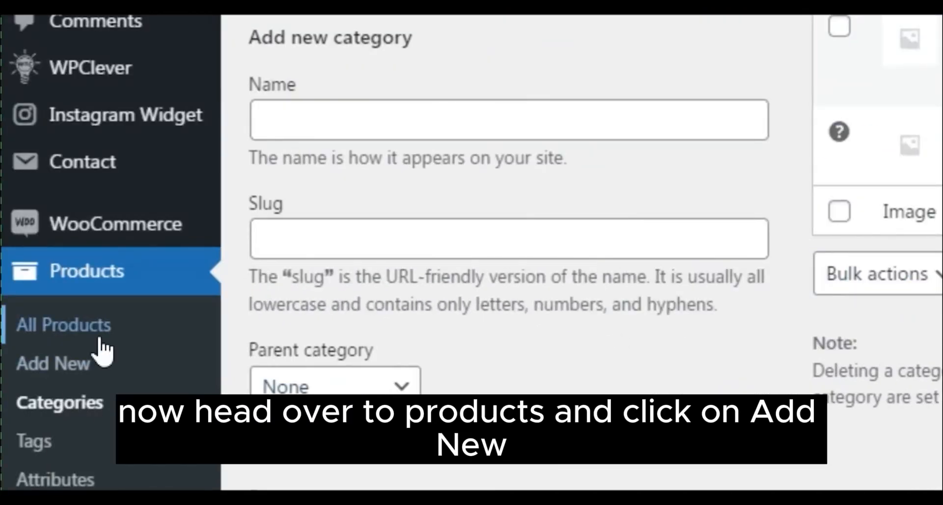
# Start a new product from the products list and name it ETC Cough Syrup
pyautogui.click(91, 335)
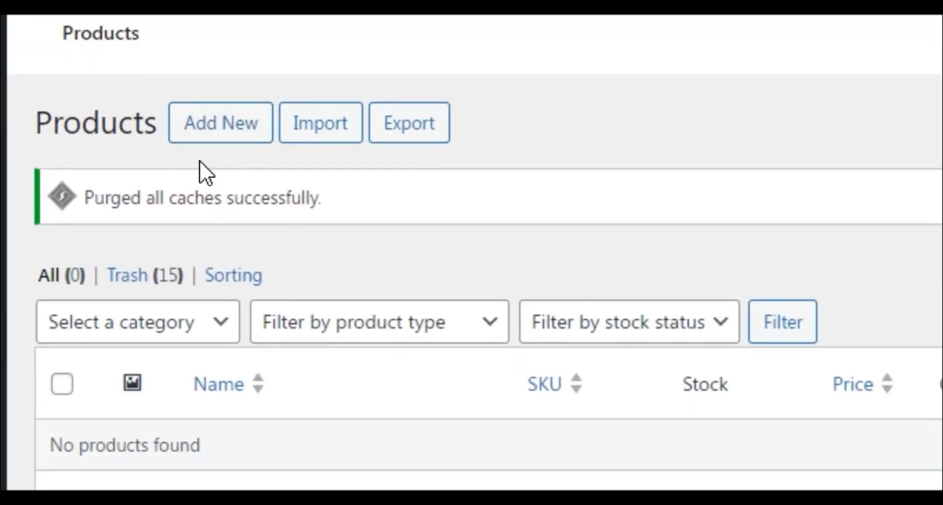
pyautogui.click(216, 124)
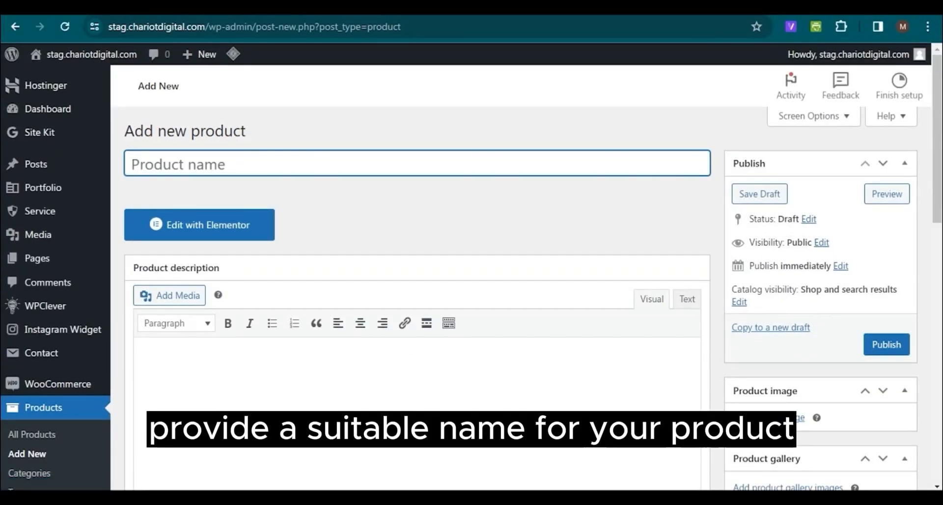
pyautogui.write('ETC')
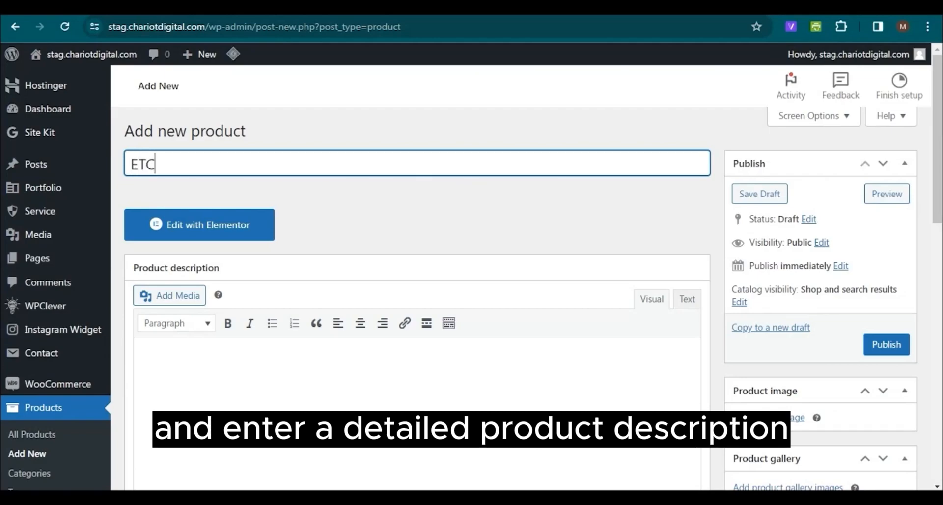
pyautogui.write(' Cough Syrup')
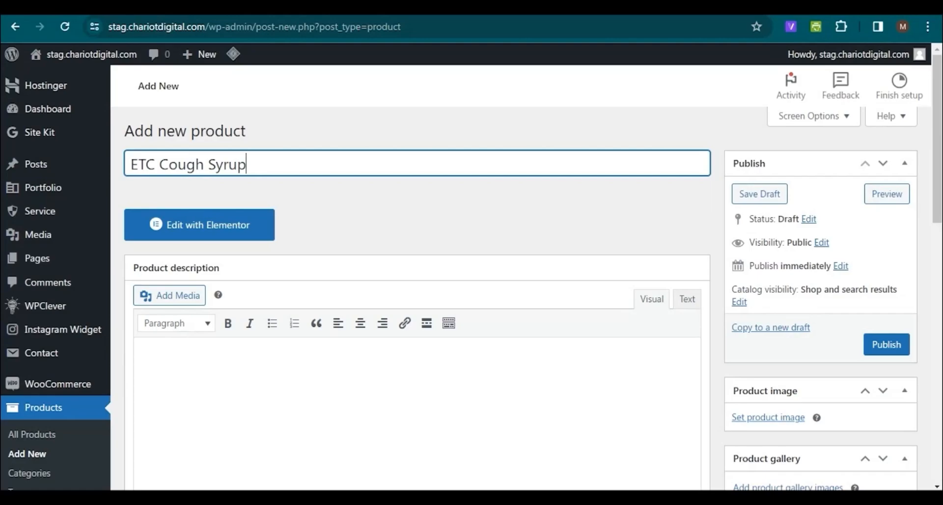
# Enter the long product description "Its a description which will show below the product"
pyautogui.press('Tab')
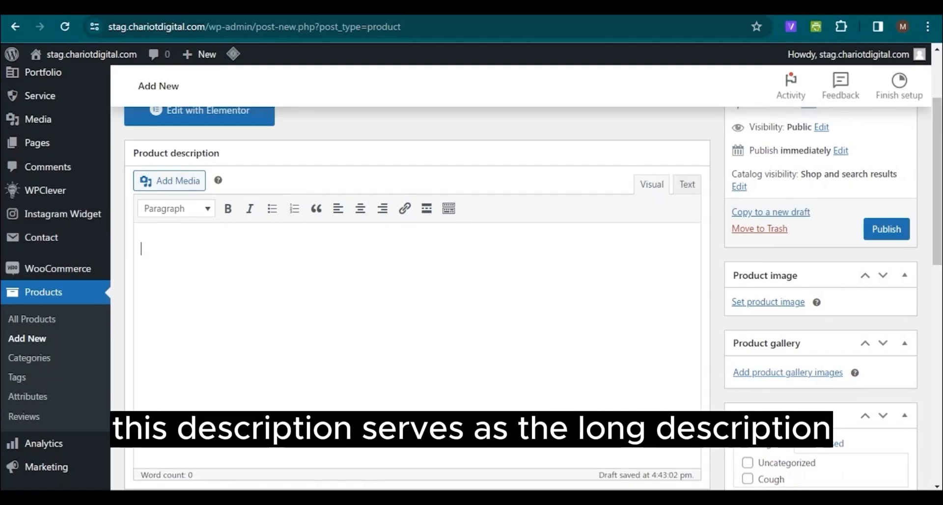
pyautogui.write('Its ')
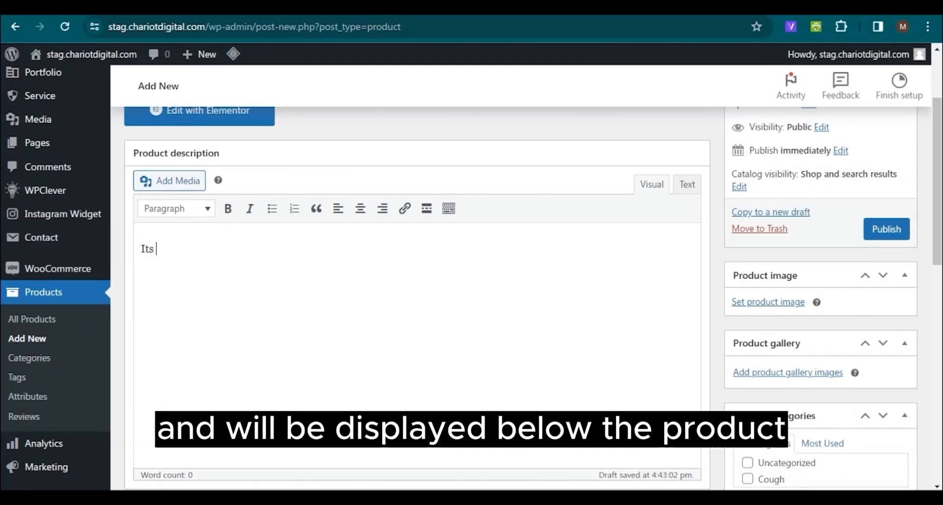
pyautogui.write('a ')
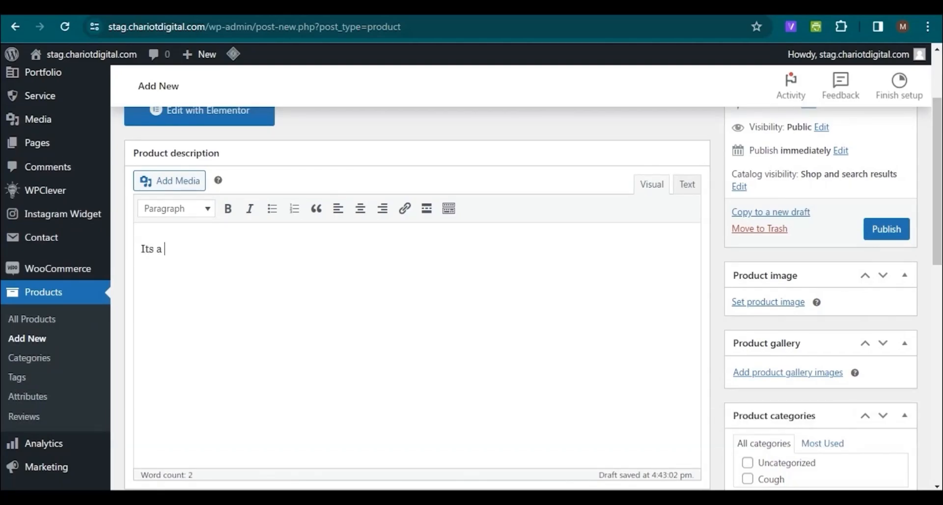
pyautogui.write('description which will')
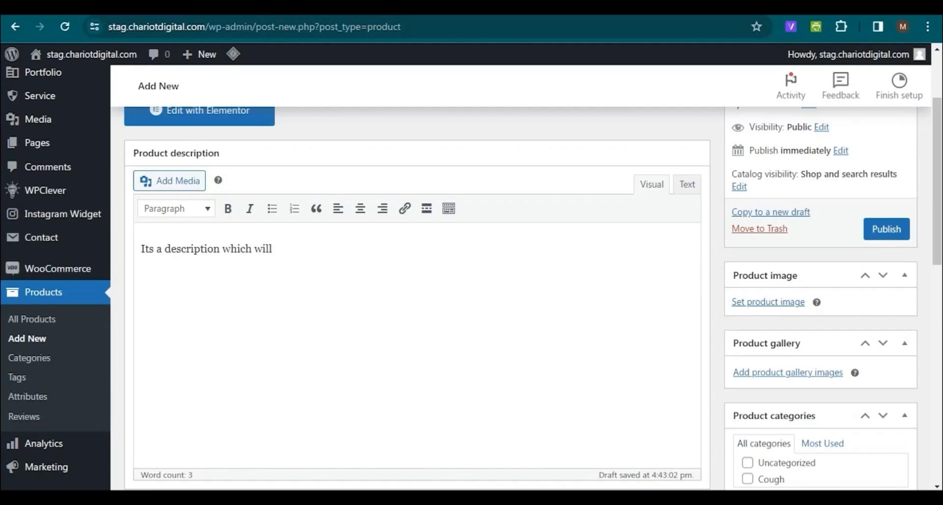
pyautogui.write(' show below the product')
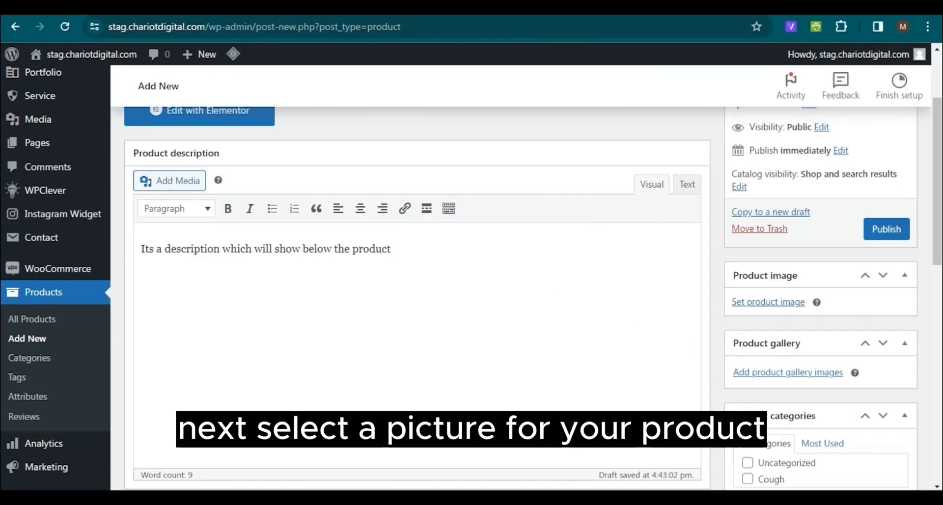
# Upload the Aequalin bottle picture for the product image from the Hebanend folder inside the Desktop's Product Pictures
pyautogui.click(768, 301)
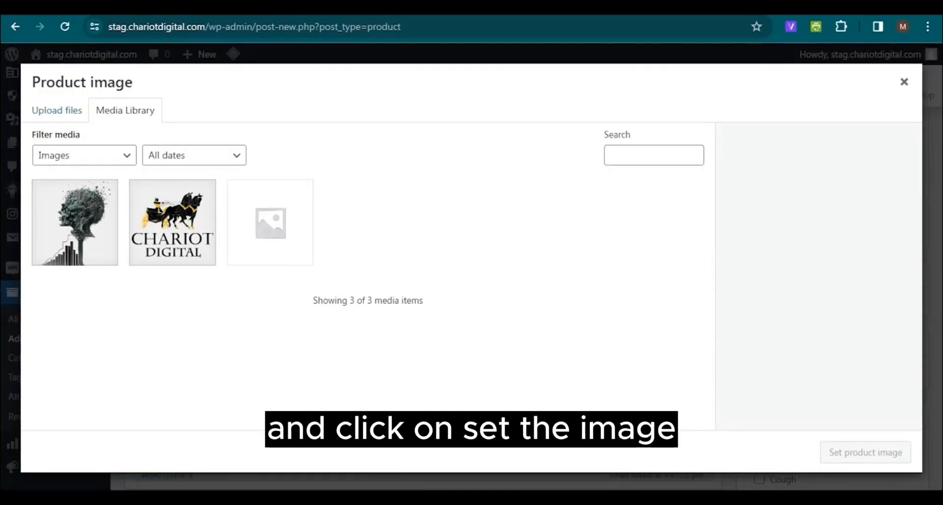
pyautogui.click(58, 112)
pyautogui.click(471, 290)
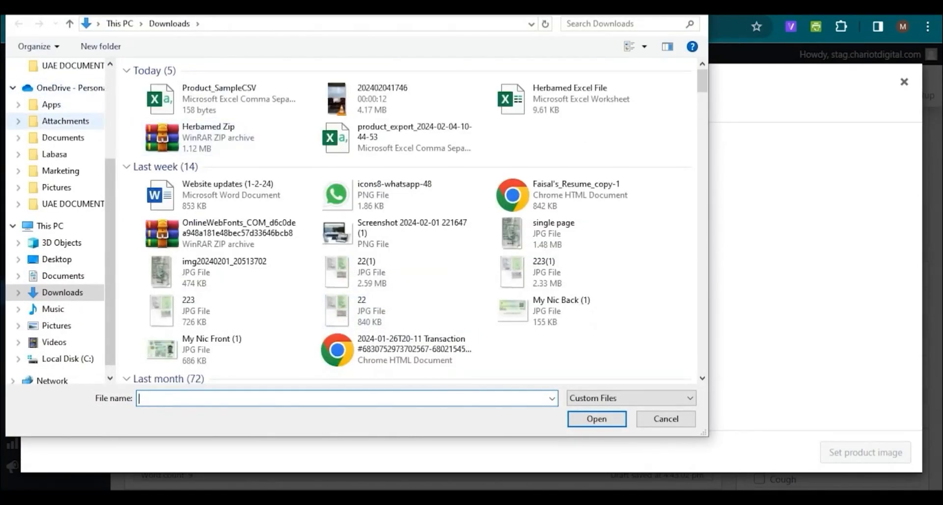
pyautogui.scroll(3, 54, 98)
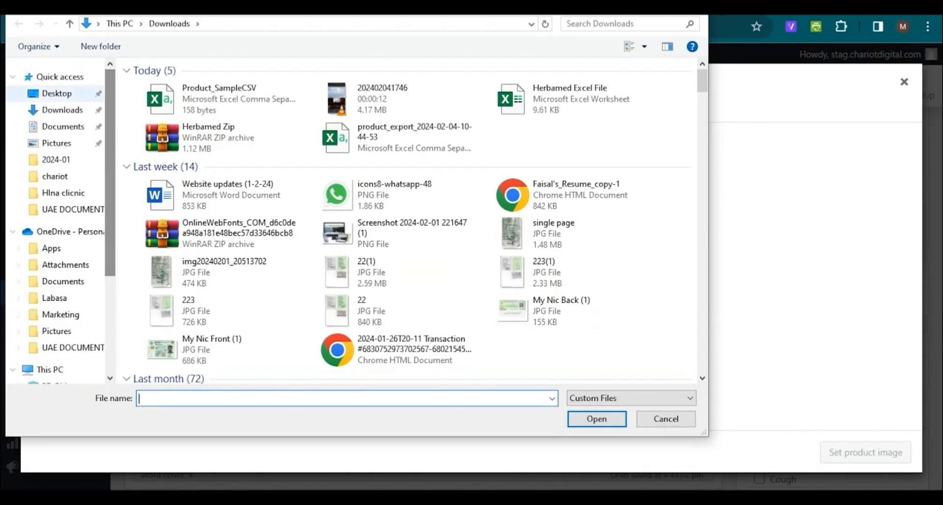
pyautogui.click(56, 93)
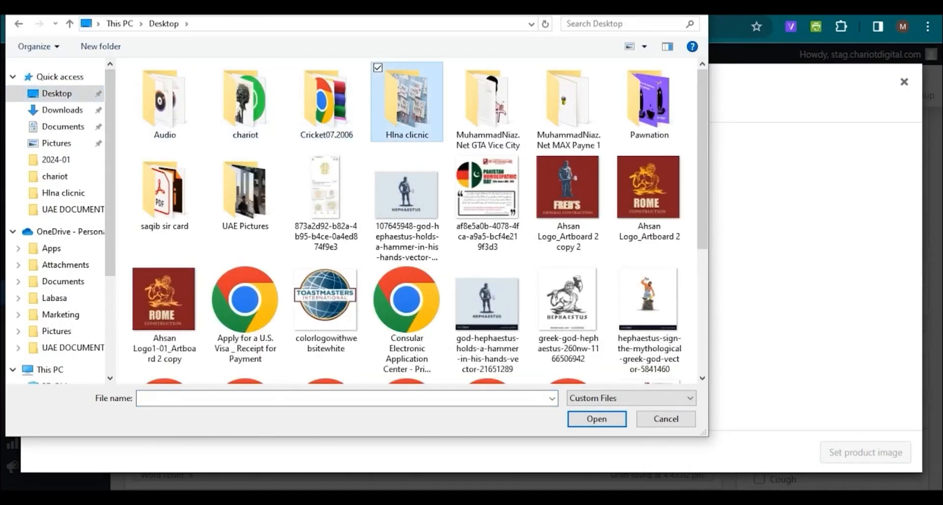
pyautogui.doubleClick(407, 103)
pyautogui.doubleClick(246, 101)
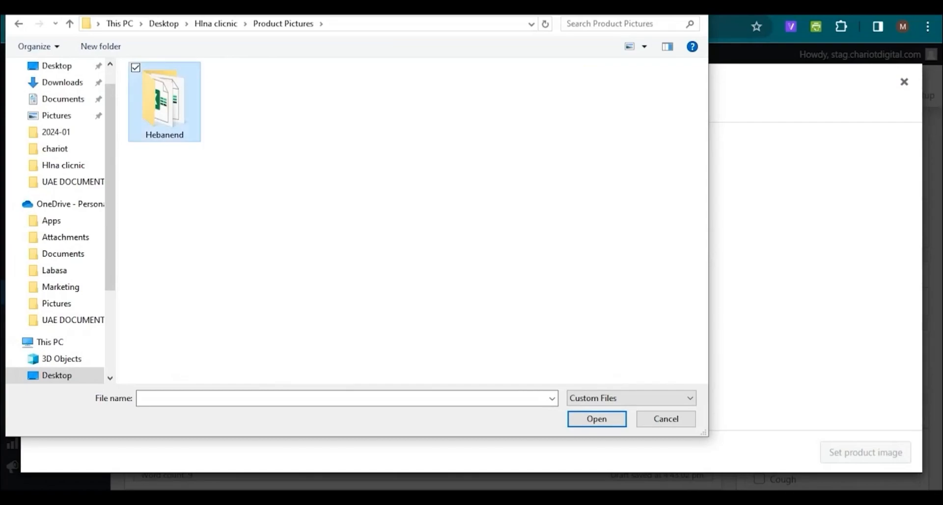
pyautogui.doubleClick(164, 100)
pyautogui.doubleClick(165, 101)
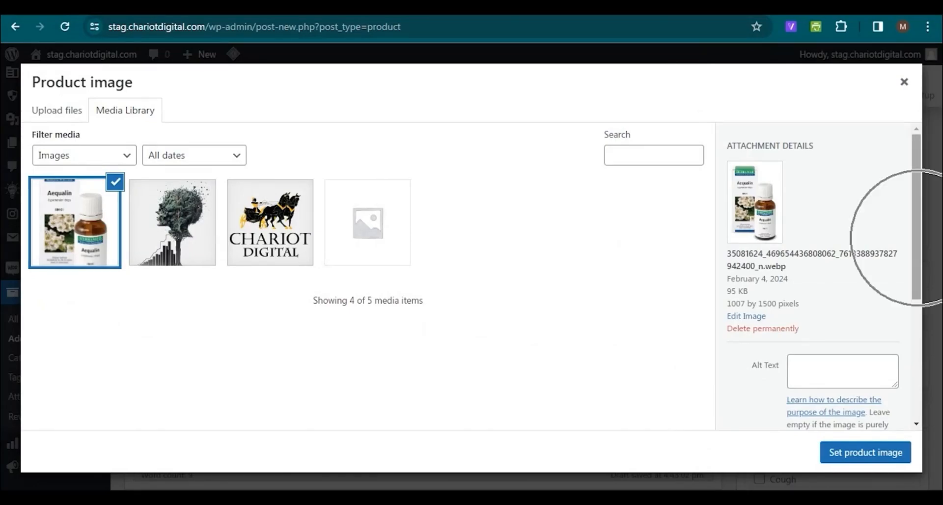
# Title the uploaded picture "cough syrup" and set it as the product image
pyautogui.scroll(-3, 824, 280)
pyautogui.scroll(-1, 824, 280)
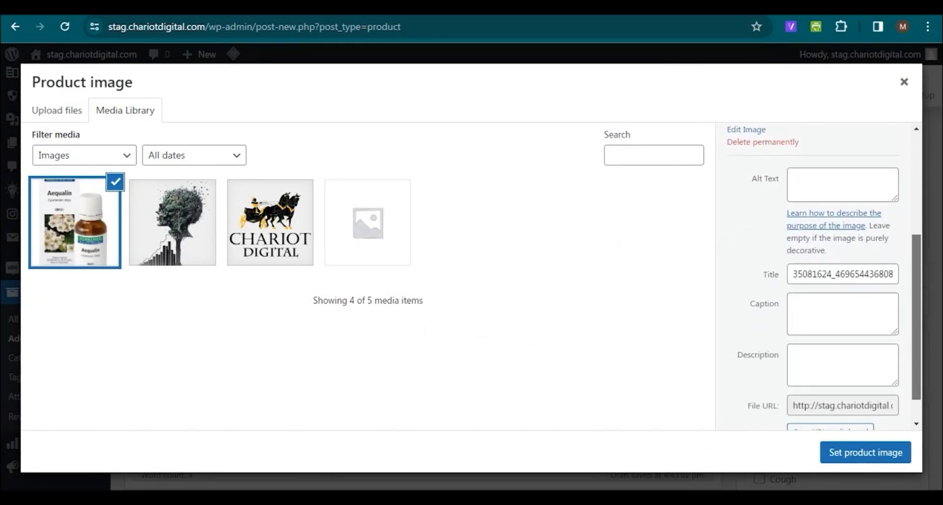
pyautogui.scroll(-1, 824, 280)
pyautogui.click(798, 239)
pyautogui.hotkey('ctrl', 'a')
pyautogui.write('cough syrup')
pyautogui.press('Tab')
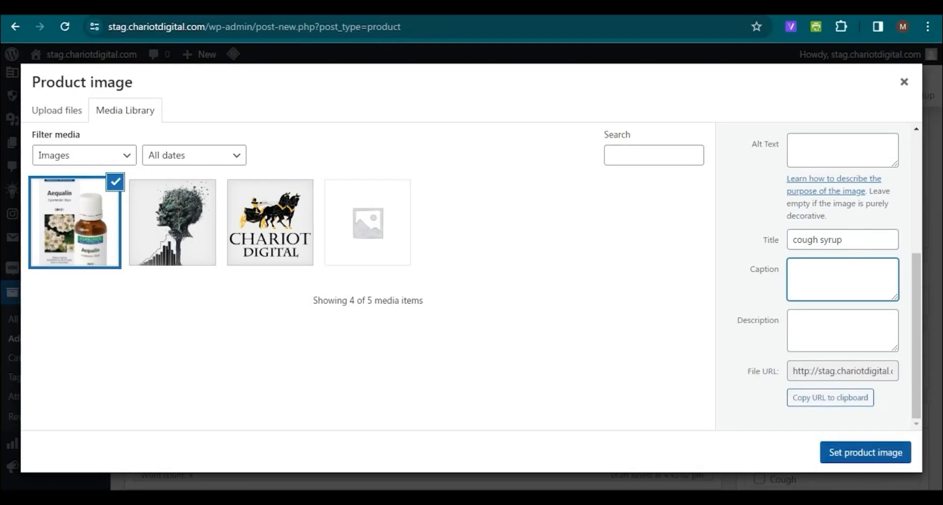
pyautogui.click(842, 451)
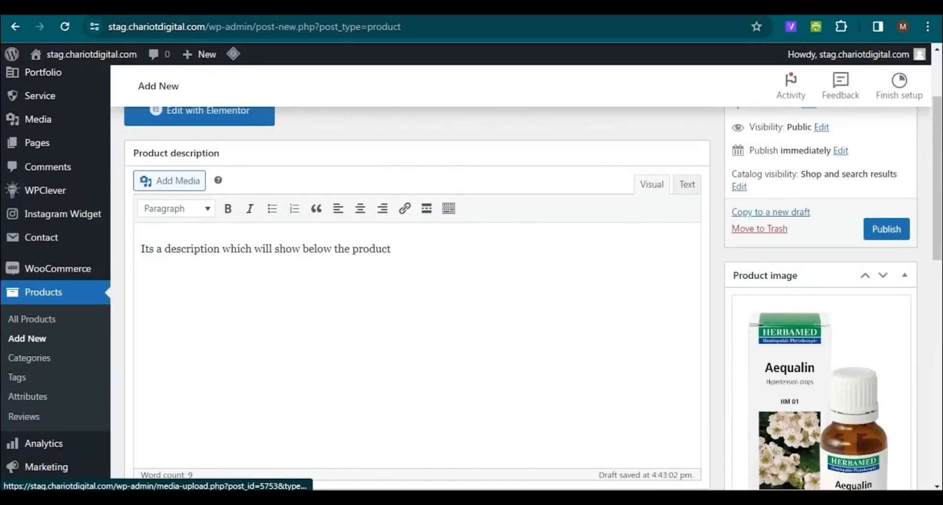
# Upload the Amarin.1024_0_1 picture from the Herbamed picture folder and add it to the product gallery
pyautogui.scroll(-4, 521, 295)
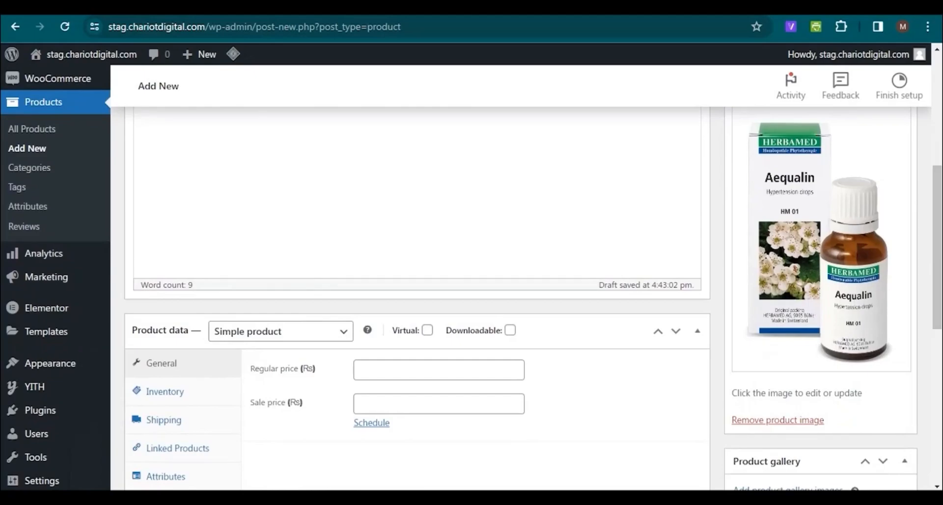
pyautogui.scroll(-3, 534, 298)
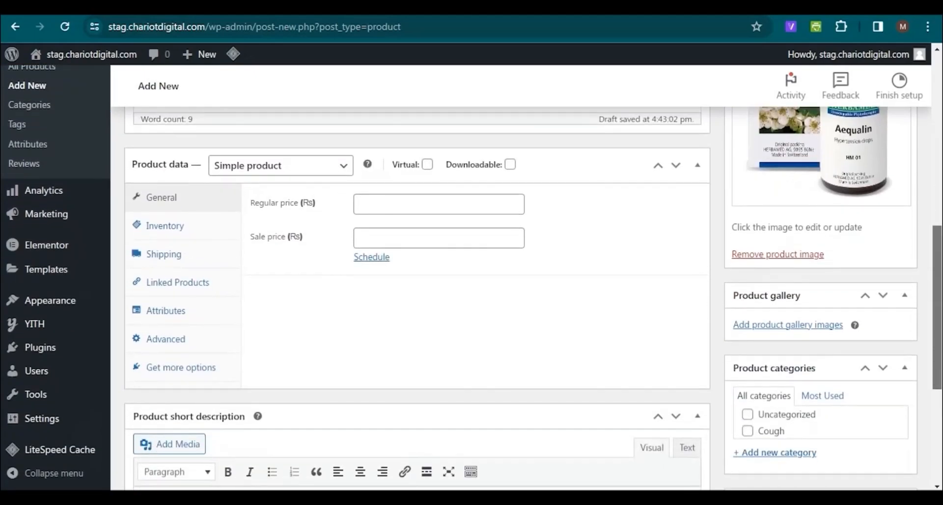
pyautogui.scroll(-1, 534, 298)
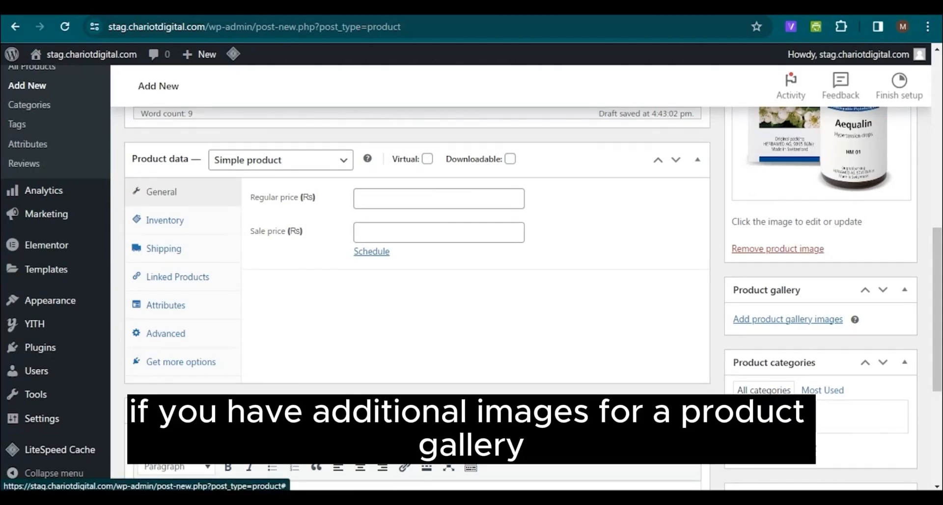
pyautogui.click(787, 319)
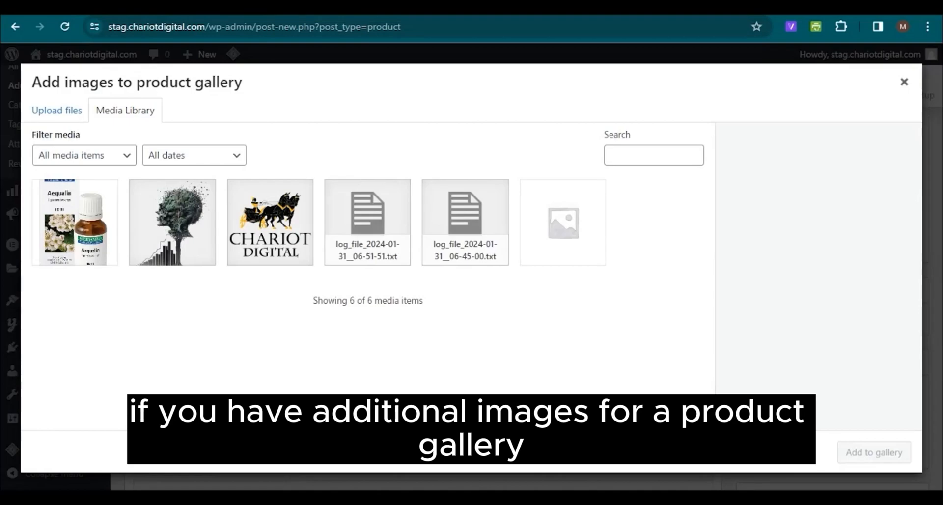
pyautogui.click(57, 110)
pyautogui.click(471, 289)
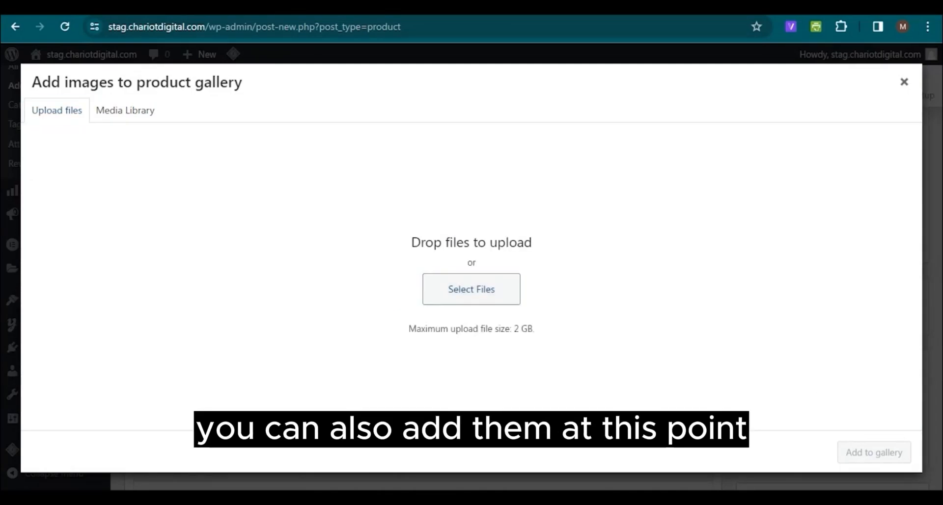
pyautogui.doubleClick(244, 99)
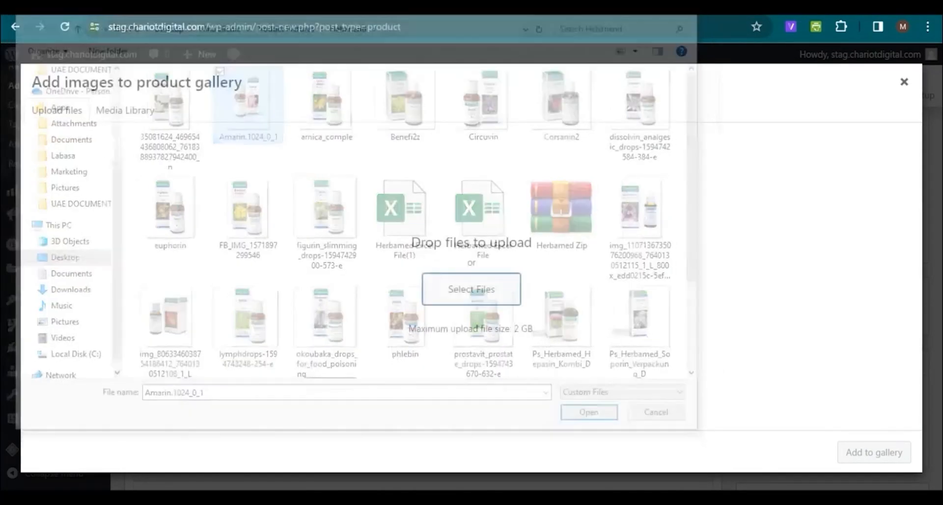
pyautogui.click(874, 451)
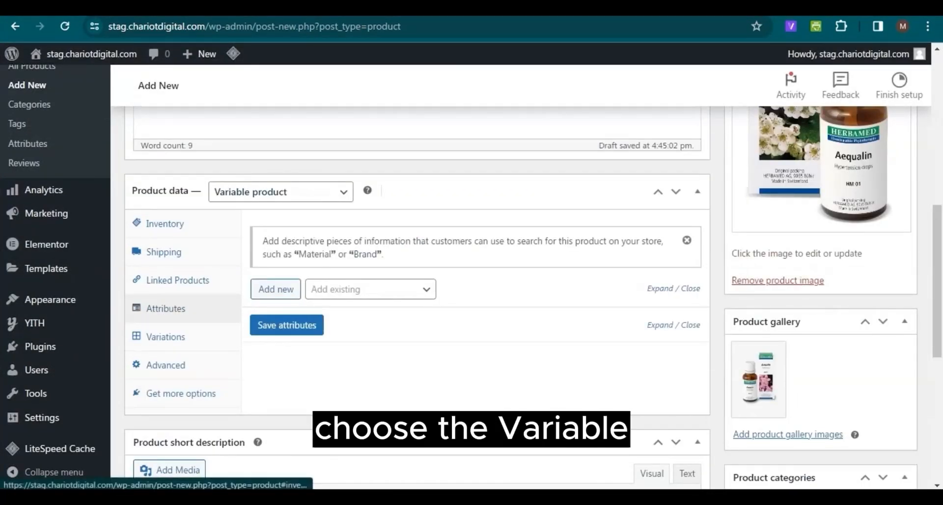
# Set the product type to Variable product in the product data
pyautogui.click(164, 223)
pyautogui.click(280, 192)
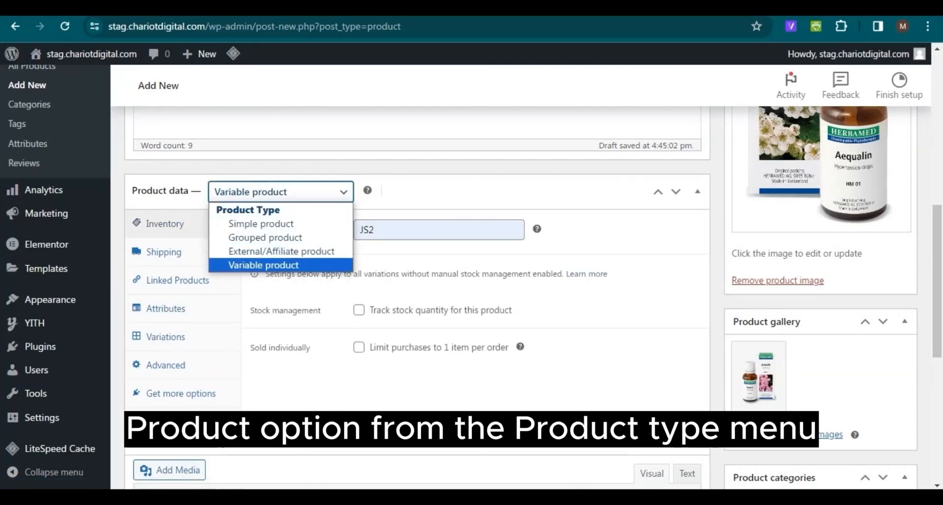
pyautogui.click(263, 265)
pyautogui.doubleClick(367, 229)
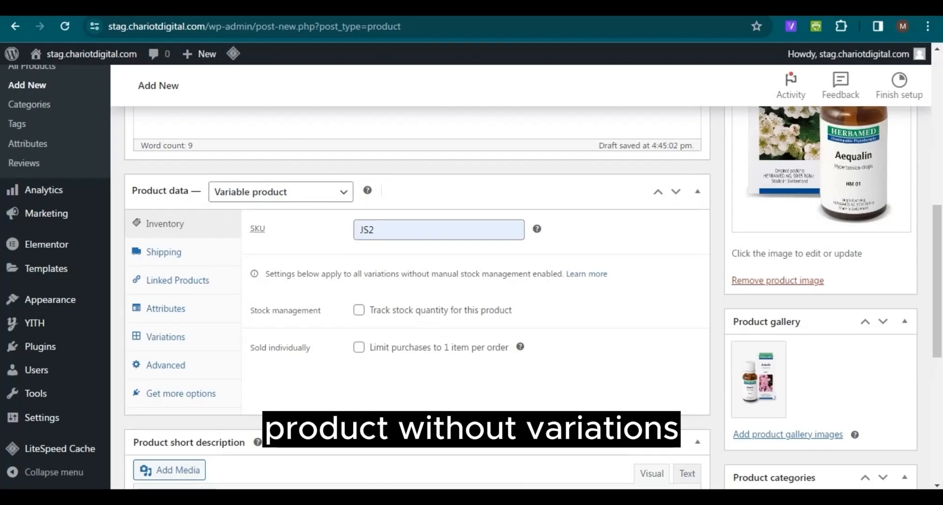
pyautogui.click(358, 310)
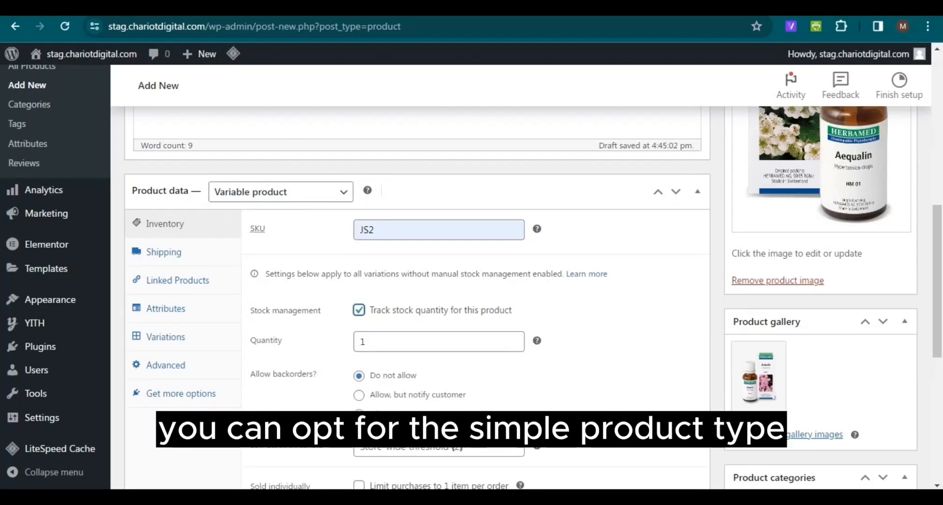
pyautogui.click(358, 310)
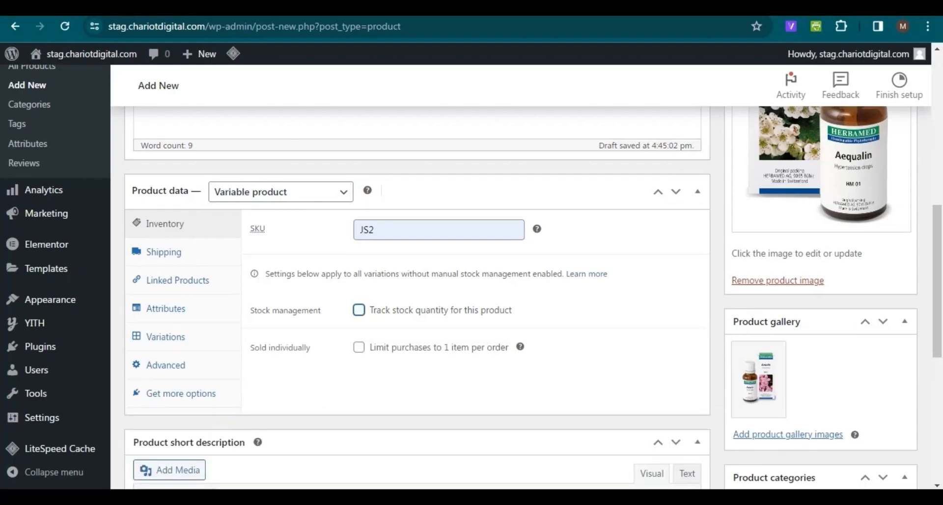
pyautogui.click(358, 347)
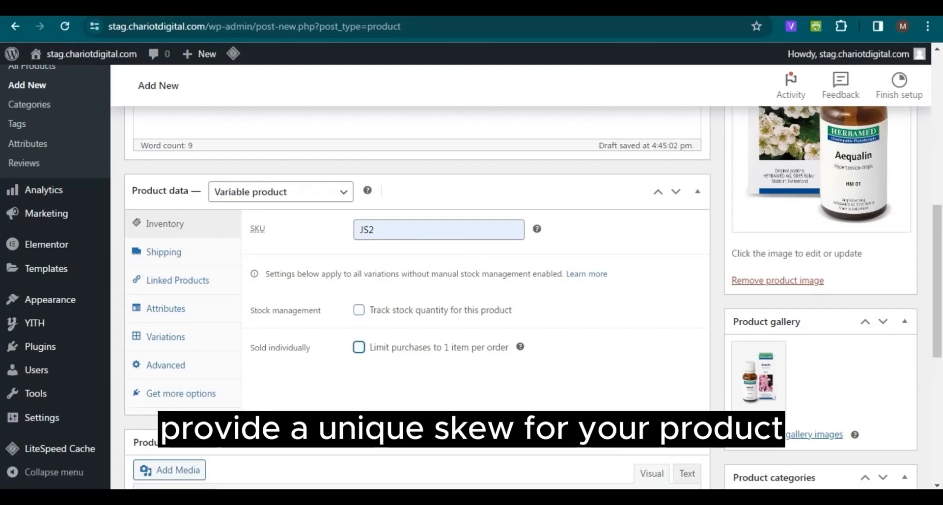
# Set the product's shipping weight to 0.2 kg and keep the shipping class at No shipping class
pyautogui.click(163, 252)
pyautogui.click(360, 229)
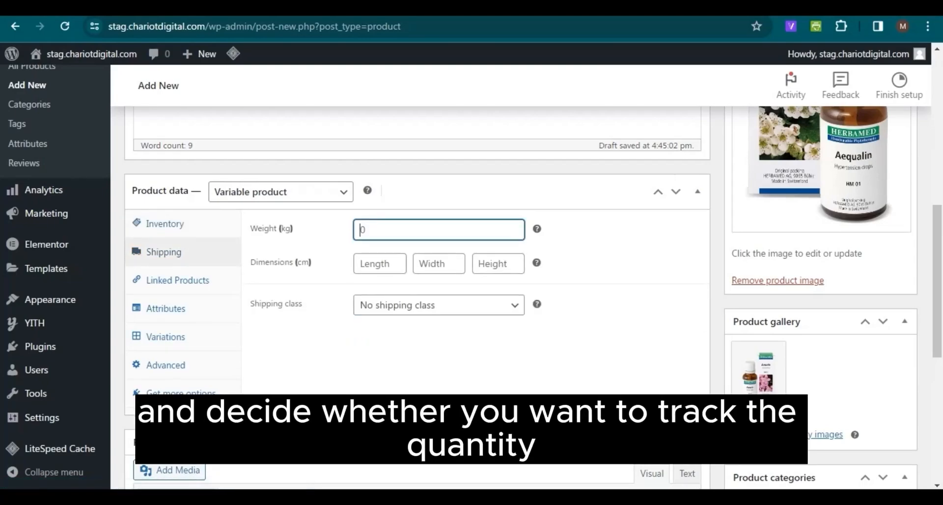
pyautogui.write('0.2')
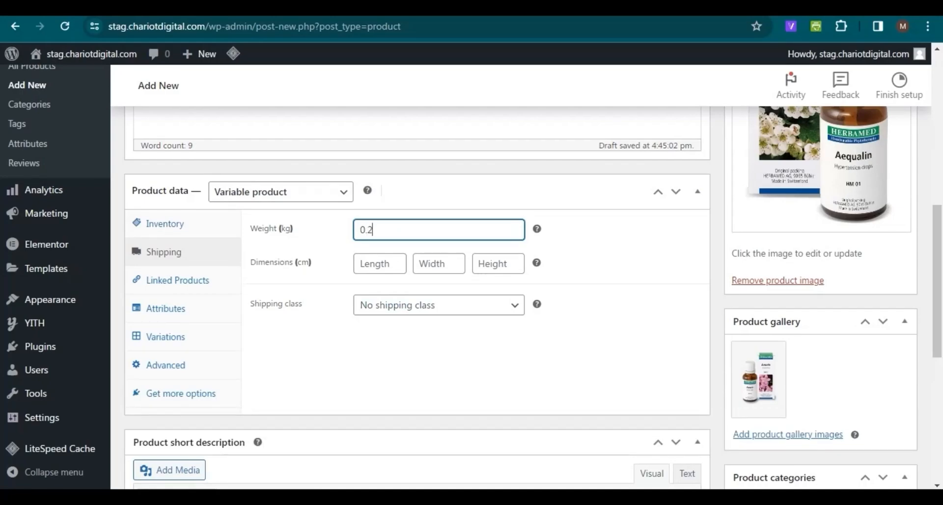
pyautogui.click(438, 305)
pyautogui.click(439, 305)
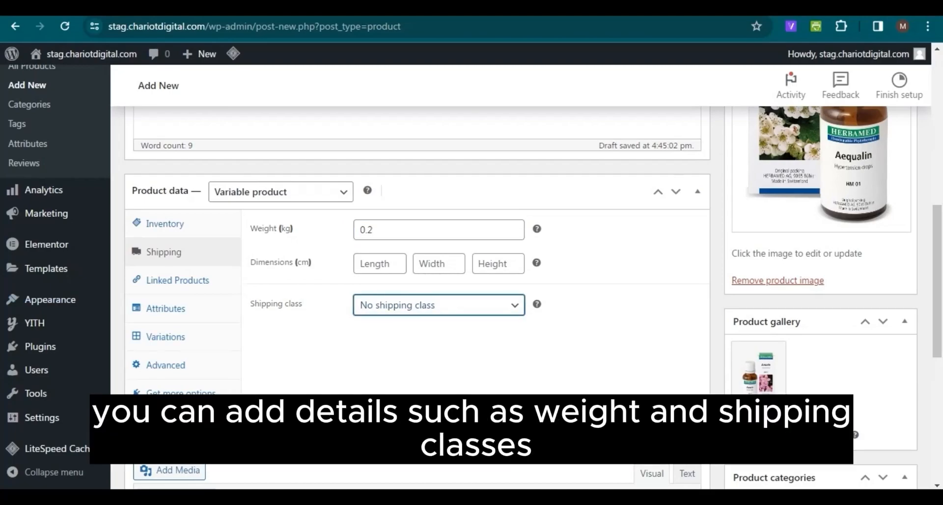
pyautogui.click(177, 280)
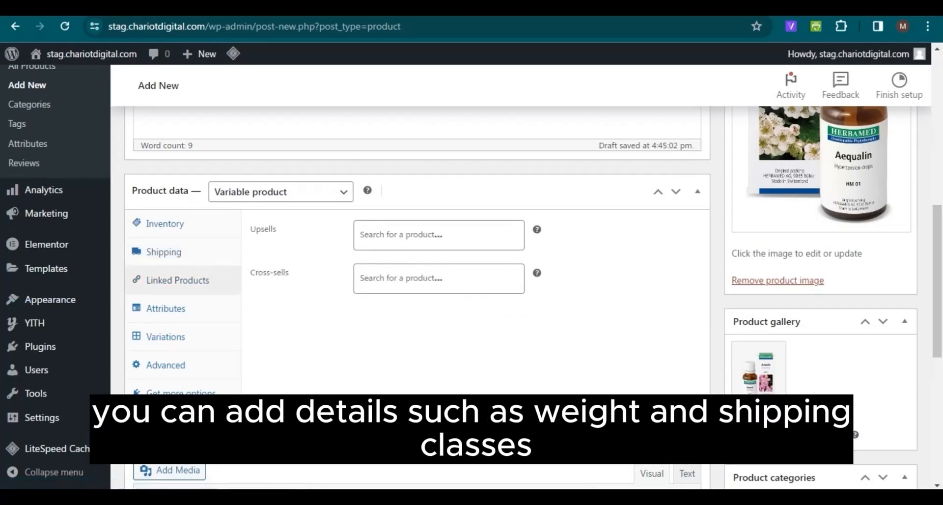
pyautogui.click(438, 234)
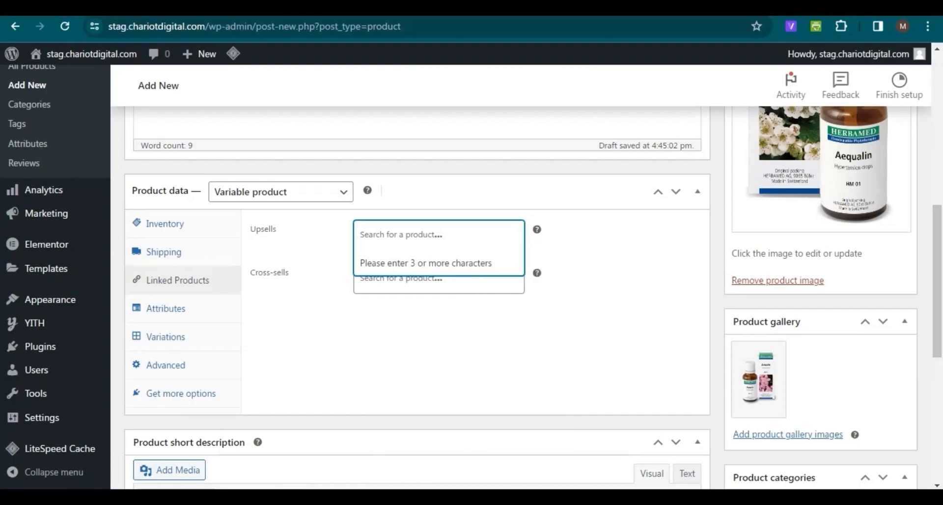
pyautogui.click(439, 278)
pyautogui.click(439, 278)
# Add a new product attribute named Bottle Size with the values "20 ML | 30 ML" and save it
pyautogui.click(165, 308)
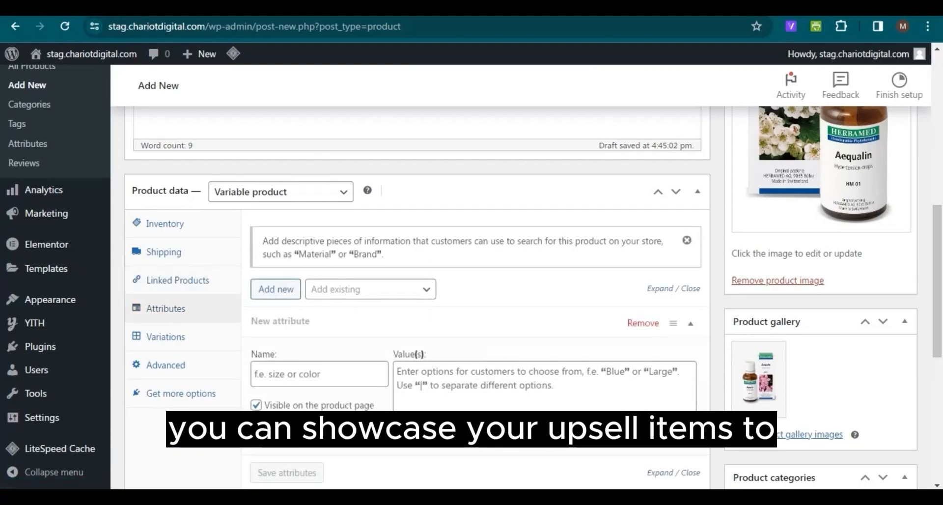
pyautogui.scroll(-1, 417, 298)
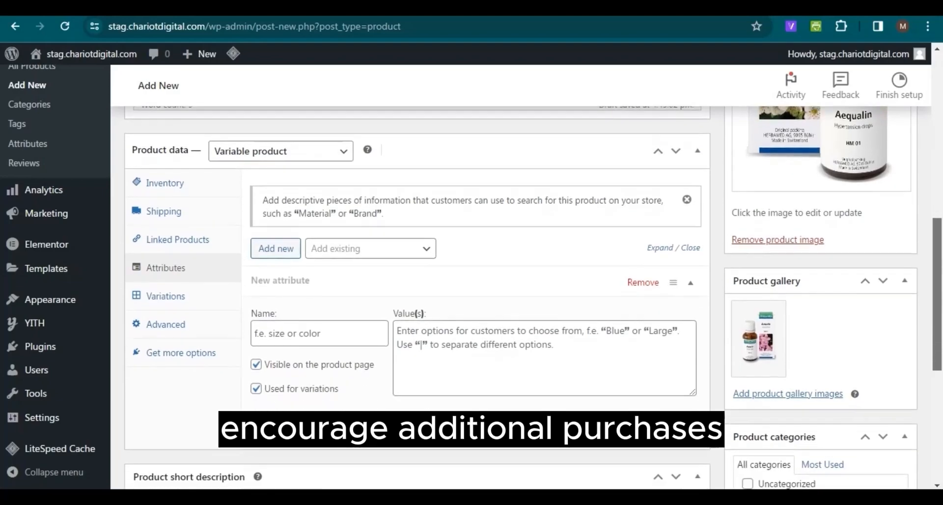
pyautogui.click(255, 332)
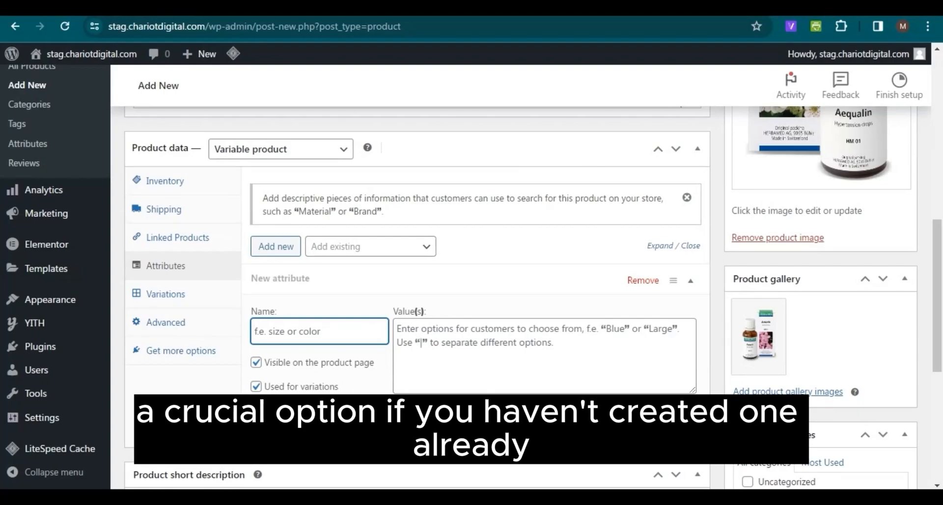
pyautogui.write('Bottle Size')
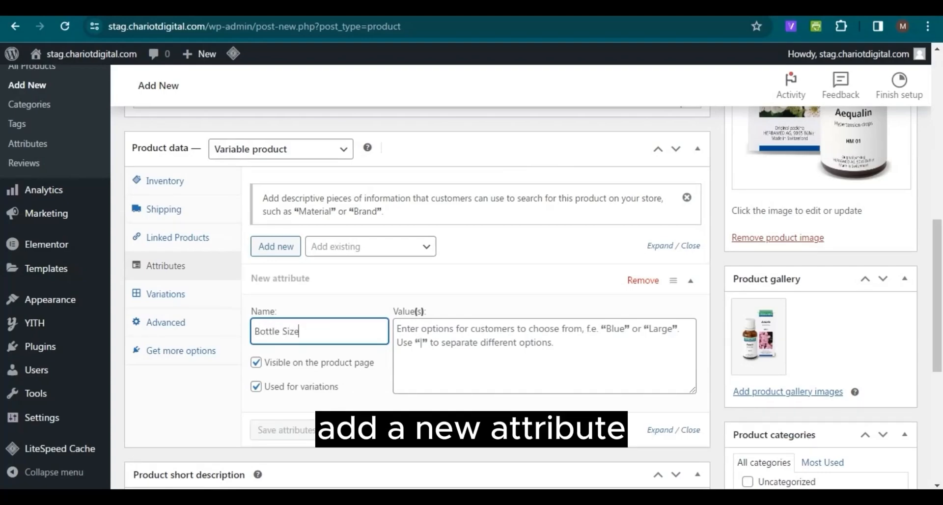
pyautogui.click(397, 329)
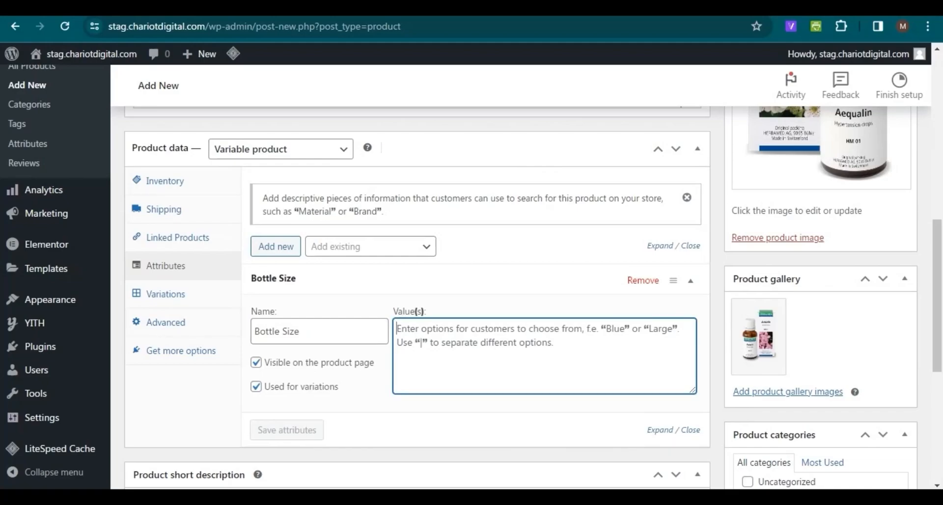
pyautogui.press('ctrl')
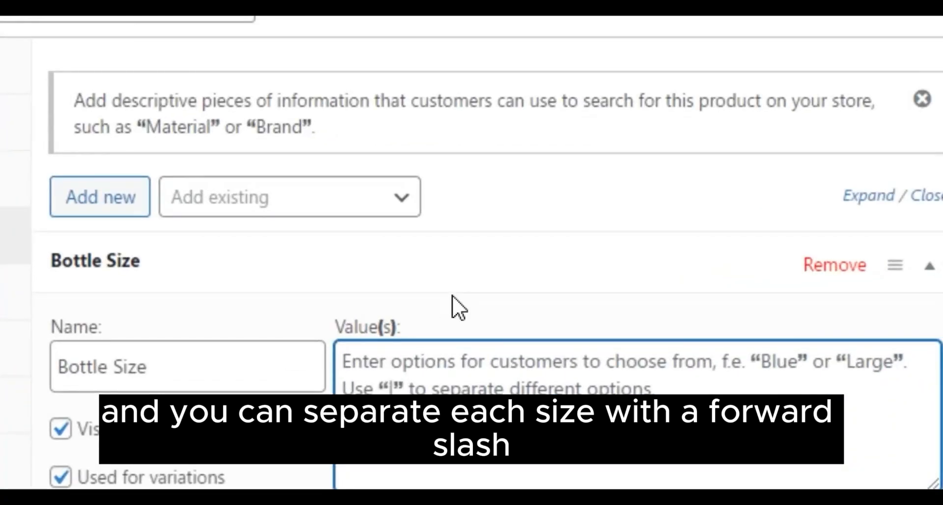
pyautogui.write('20 ML')
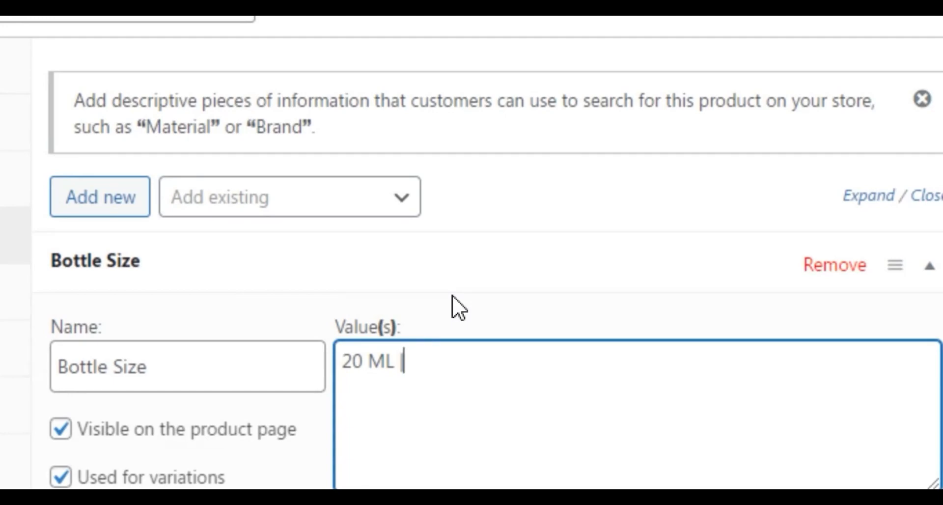
pyautogui.write(' | 30 ML')
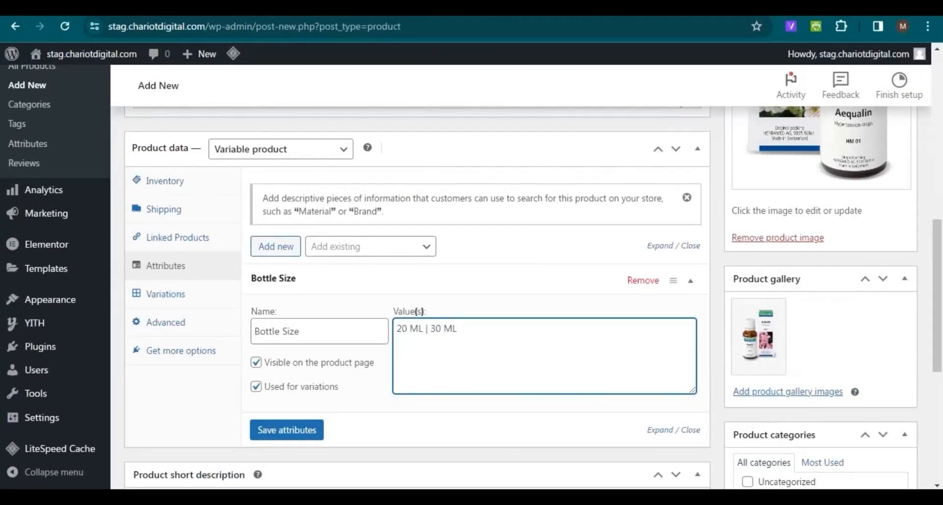
pyautogui.click(287, 430)
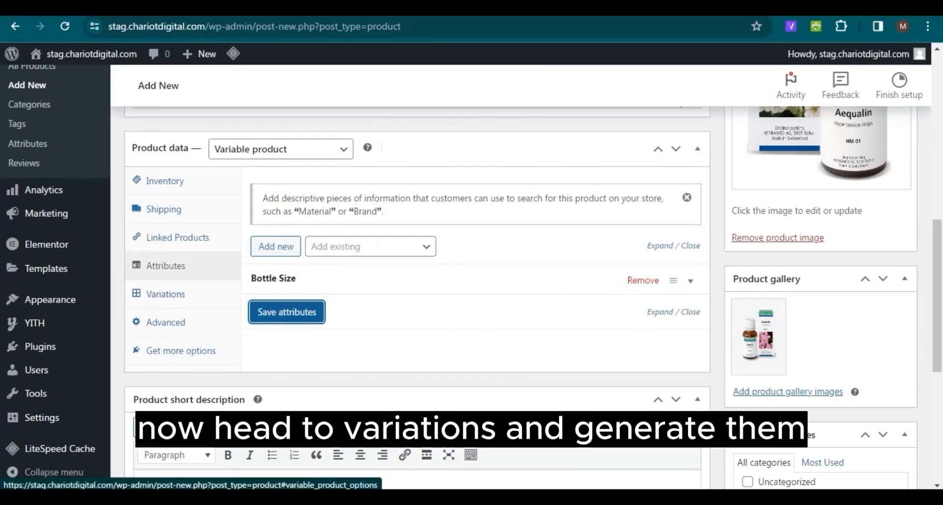
# Generate all product variations from the Bottle Size attribute
pyautogui.click(166, 294)
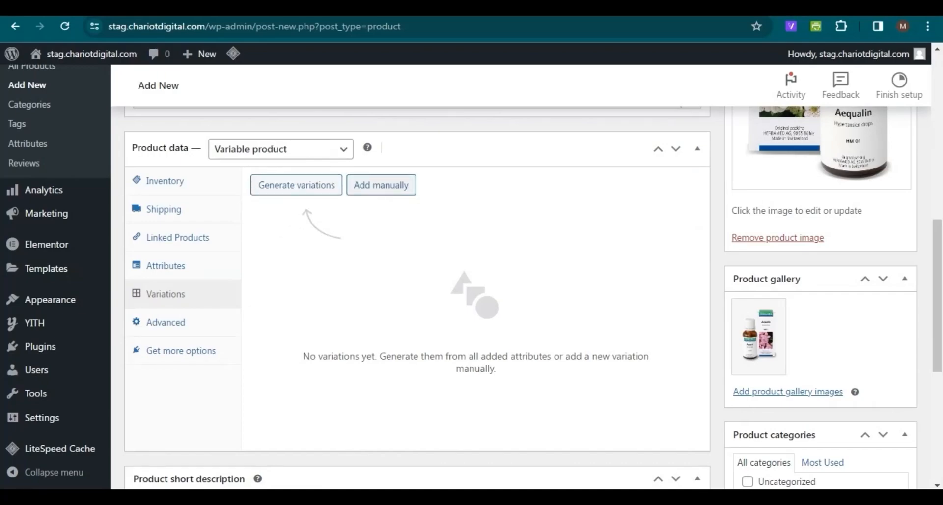
pyautogui.click(296, 185)
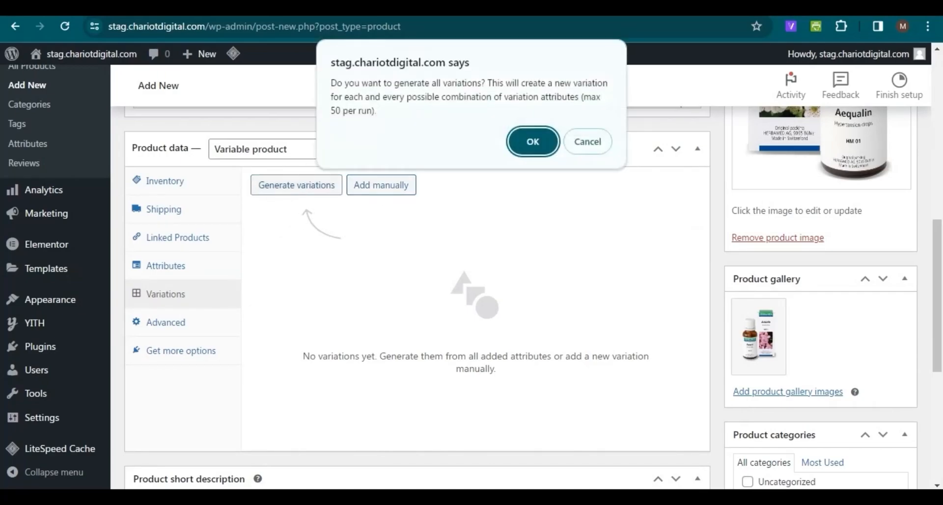
pyautogui.click(533, 141)
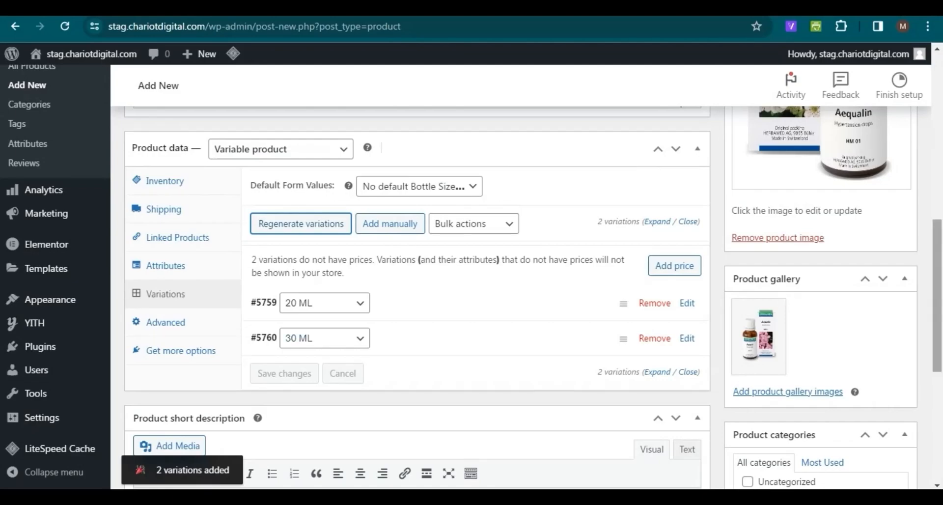
# Set the 20 ML variation's regular price to 20 and keep its stock status at In stock
pyautogui.scroll(-2, 534, 298)
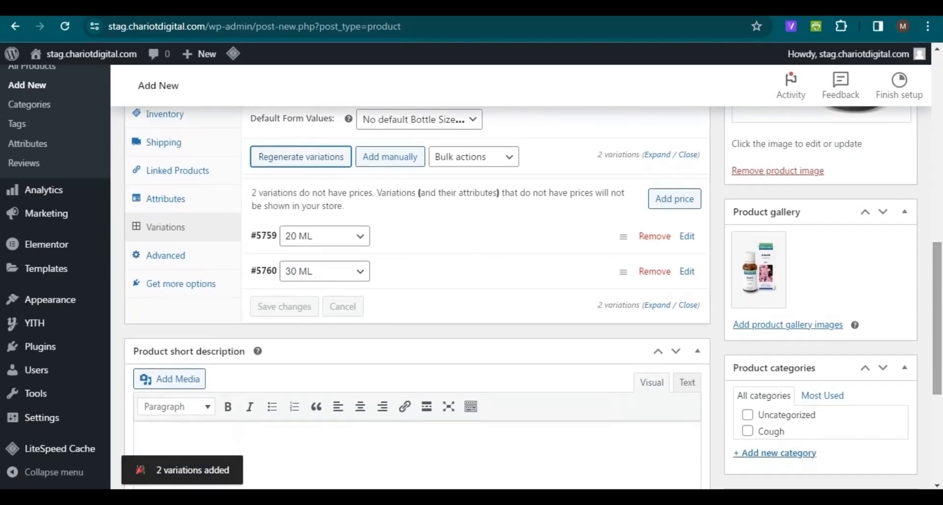
pyautogui.click(389, 238)
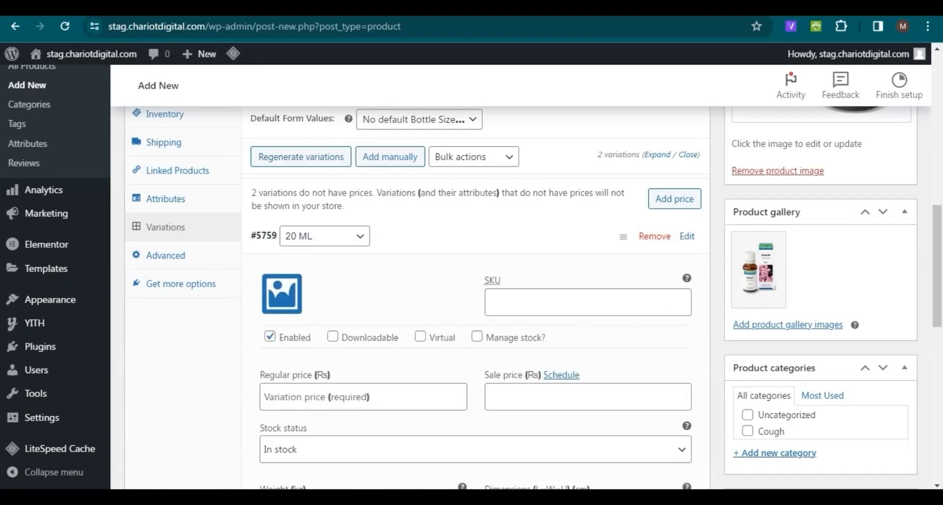
pyautogui.scroll(-4, 475, 295)
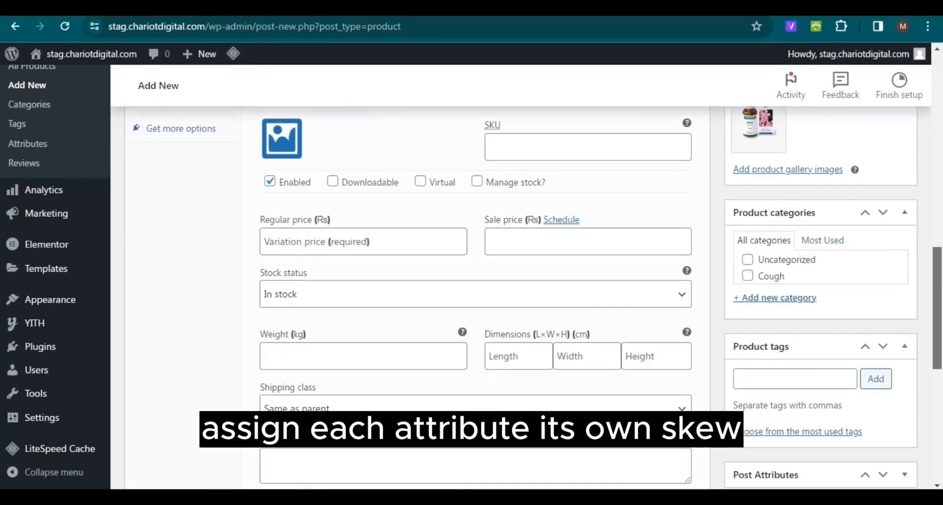
pyautogui.click(490, 147)
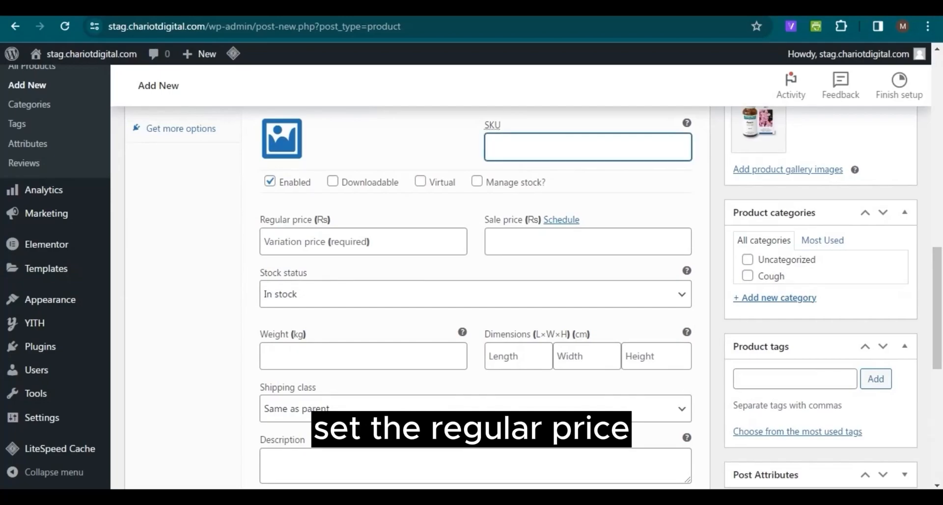
pyautogui.click(363, 242)
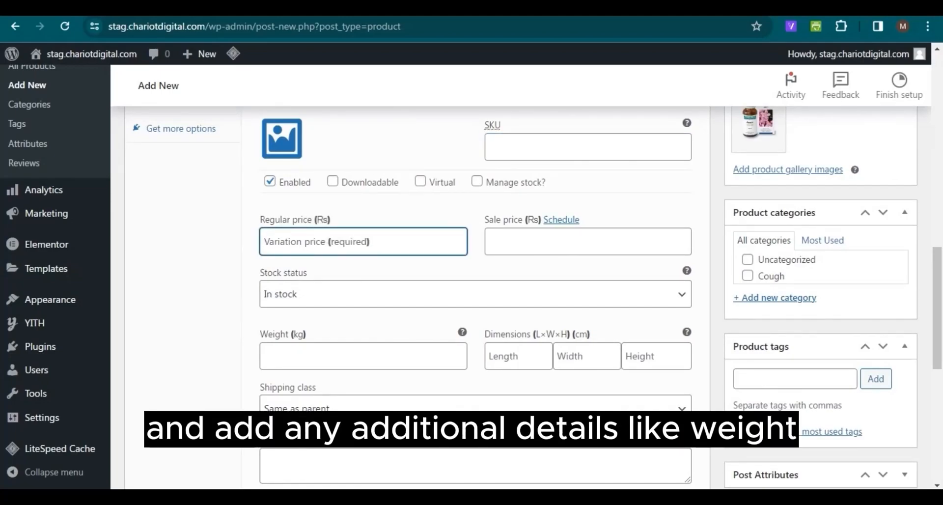
pyautogui.write('20')
pyautogui.click(475, 294)
pyautogui.click(475, 315)
# Review the 20 ML variation's weight, shipping class and description fields, keeping the shipping class at Same as parent
pyautogui.click(363, 356)
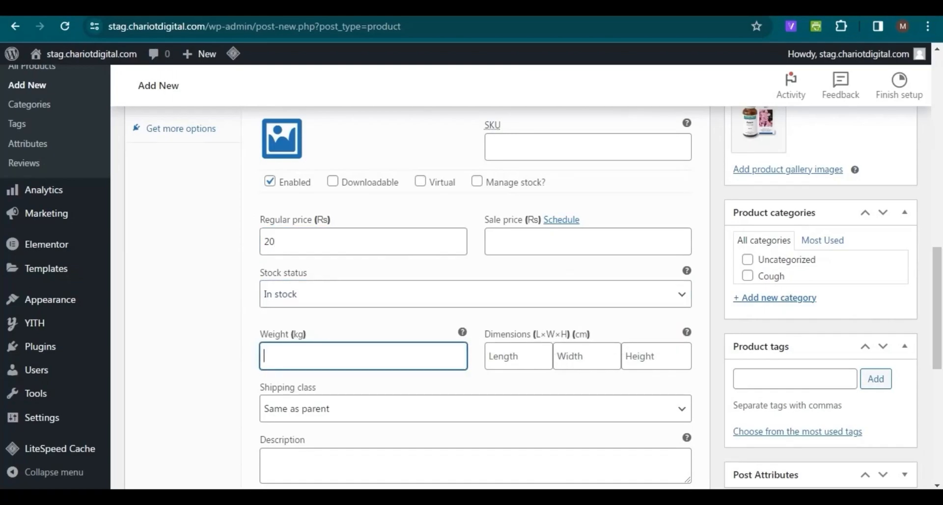
pyautogui.scroll(-3, 475, 295)
pyautogui.click(475, 249)
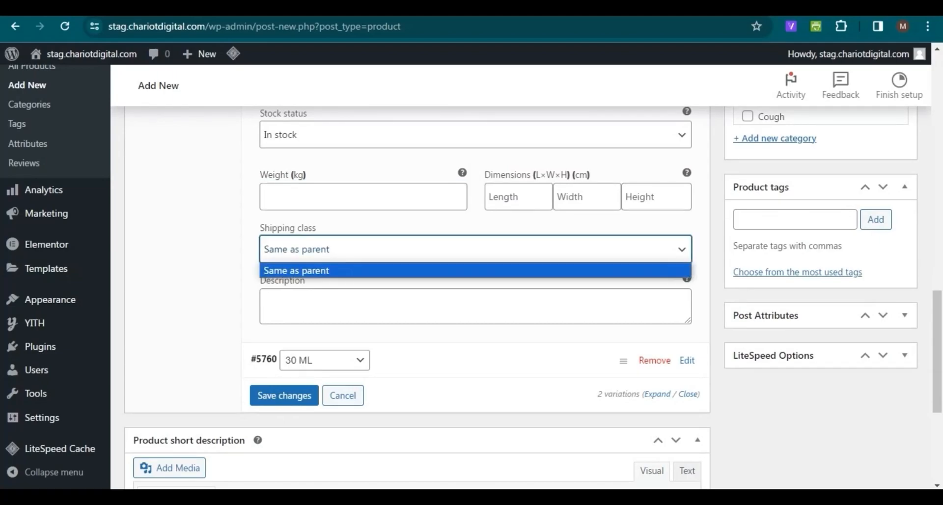
pyautogui.press('Escape')
pyautogui.click(475, 306)
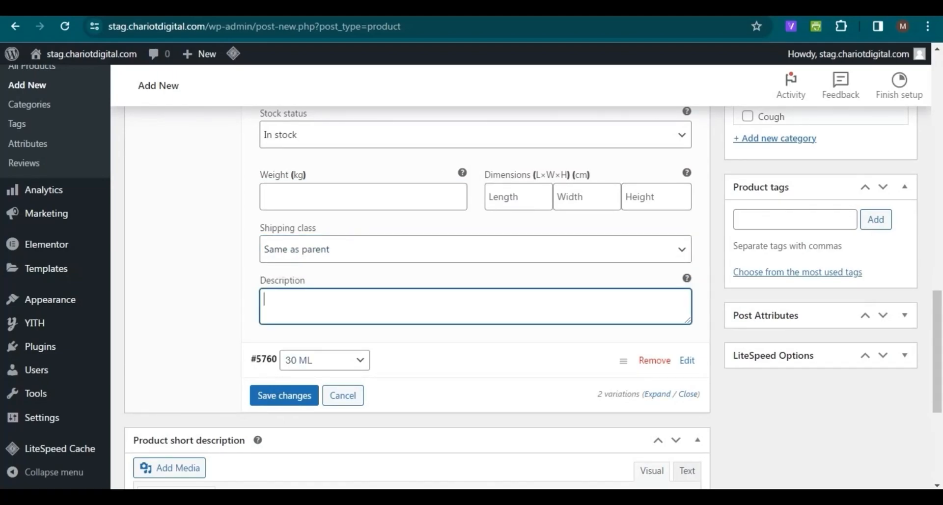
# Set the 30 ML variation's regular price to 30 and save the variation changes
pyautogui.click(299, 363)
pyautogui.scroll(-5, 475, 295)
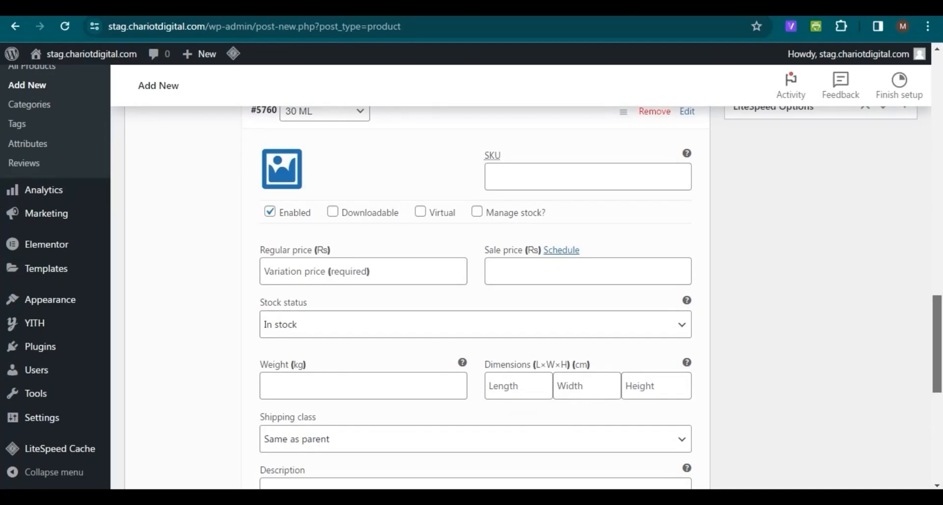
pyautogui.scroll(-1, 475, 295)
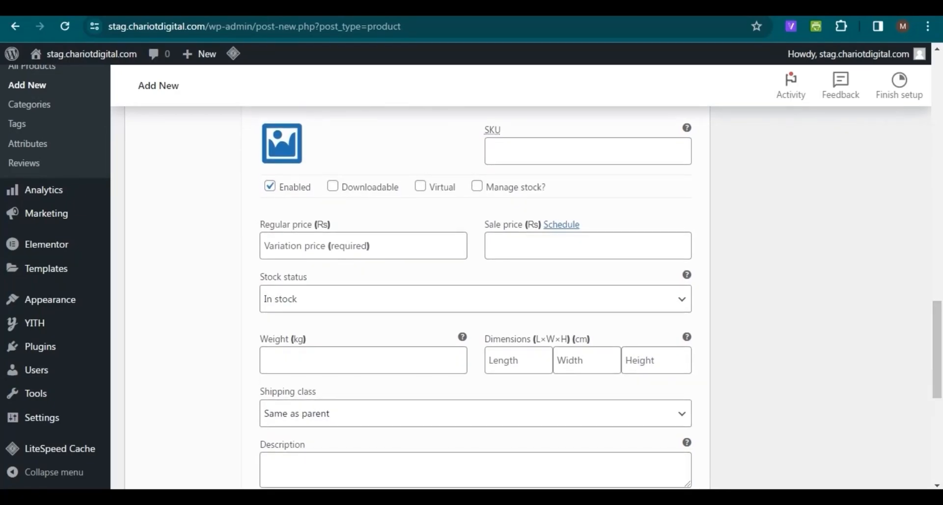
pyautogui.click(294, 247)
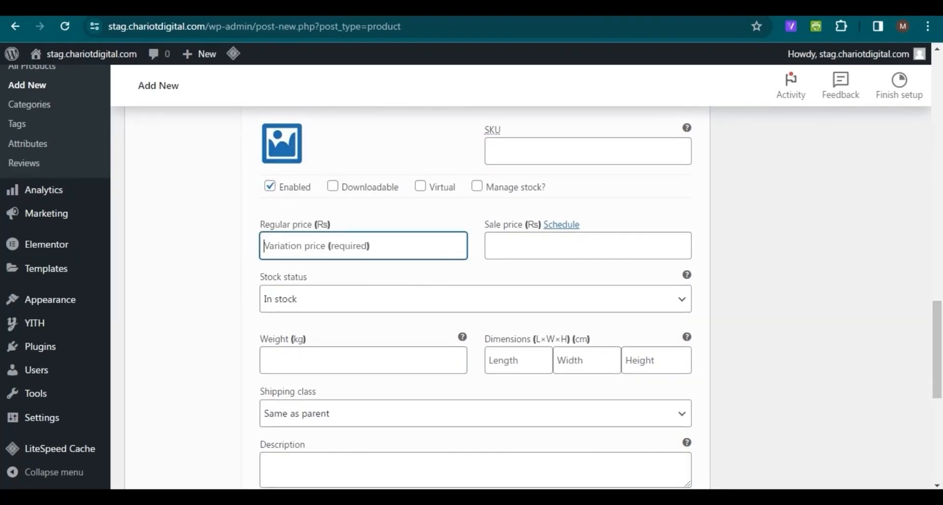
pyautogui.write('30')
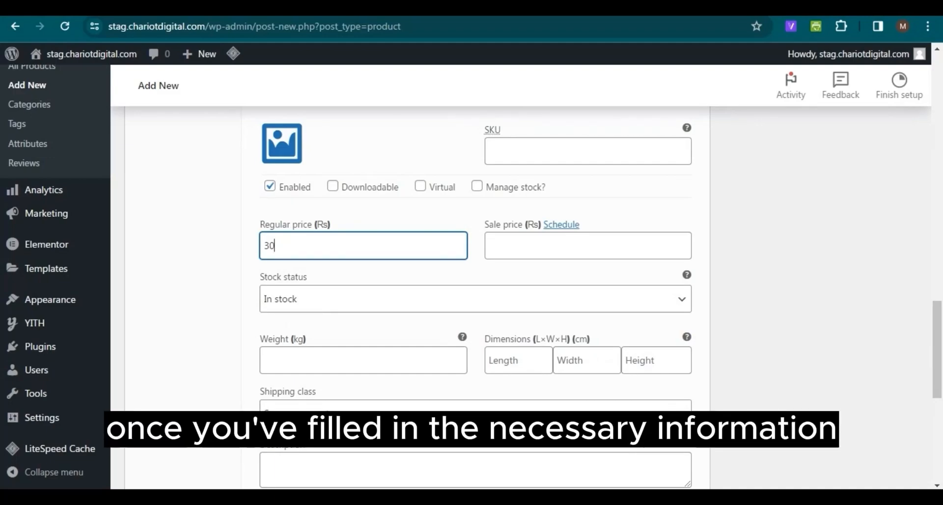
pyautogui.scroll(-1, 475, 295)
pyautogui.scroll(-3, 475, 295)
pyautogui.click(284, 392)
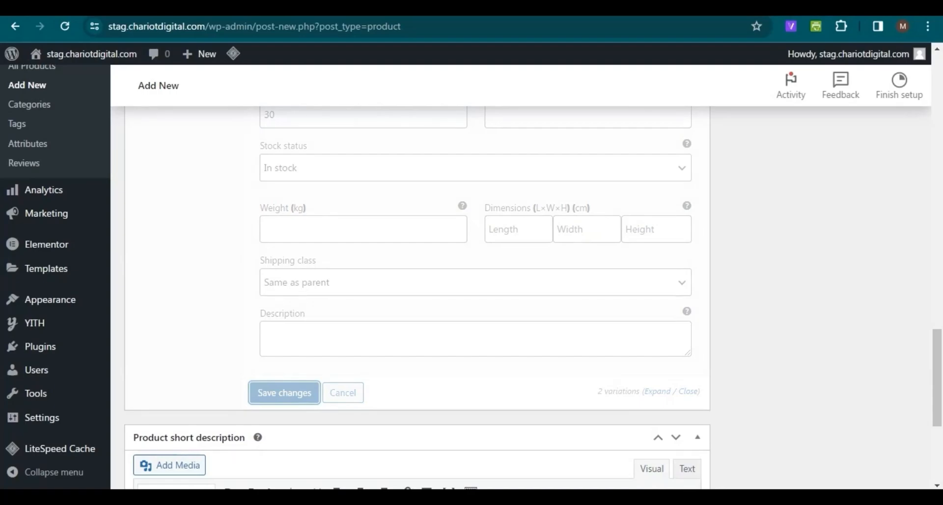
# Review the advanced product settings, keeping reviews enabled and the purchase note blank, and view the recommended extensions
pyautogui.scroll(8, 471, 294)
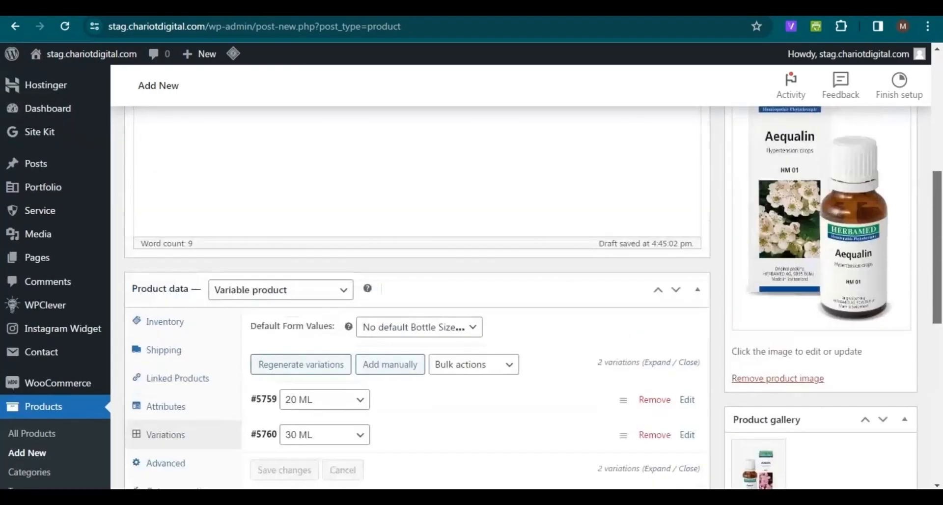
pyautogui.scroll(-1, 471, 295)
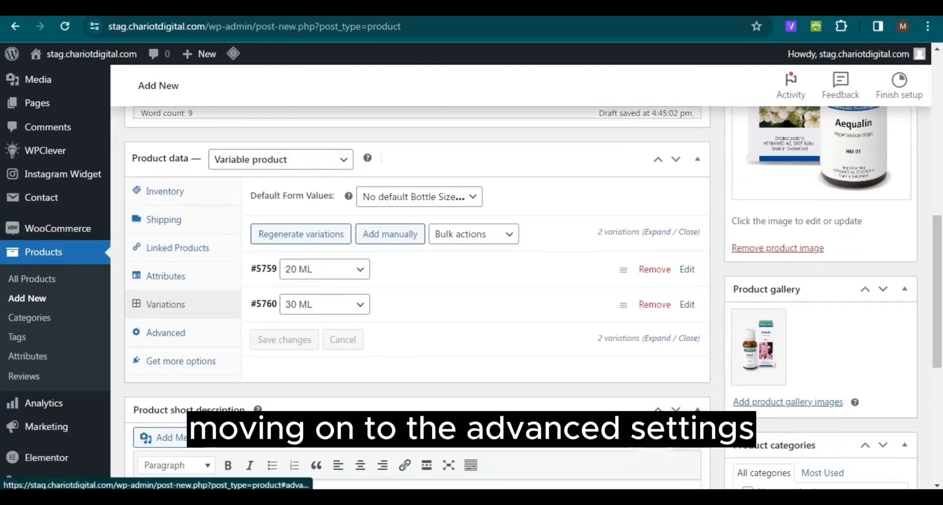
pyautogui.click(164, 333)
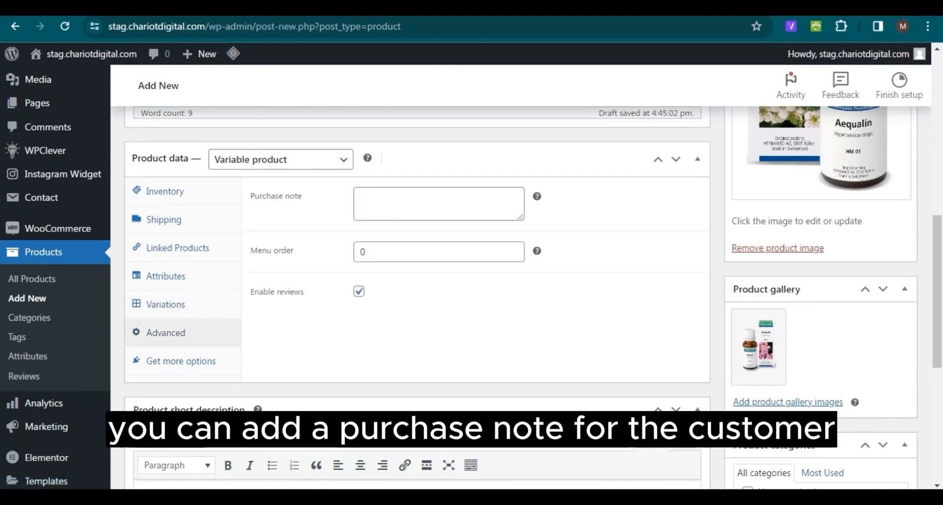
pyautogui.moveTo(537, 196)
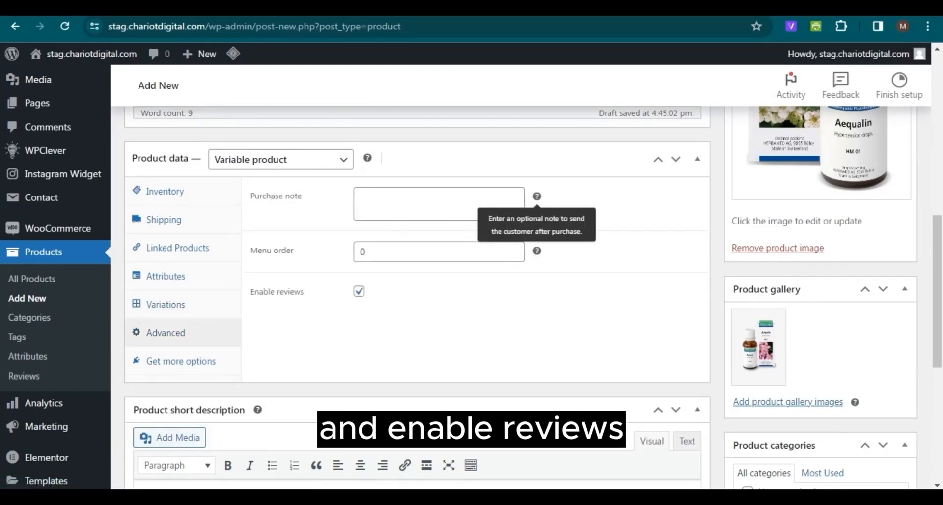
pyautogui.click(438, 203)
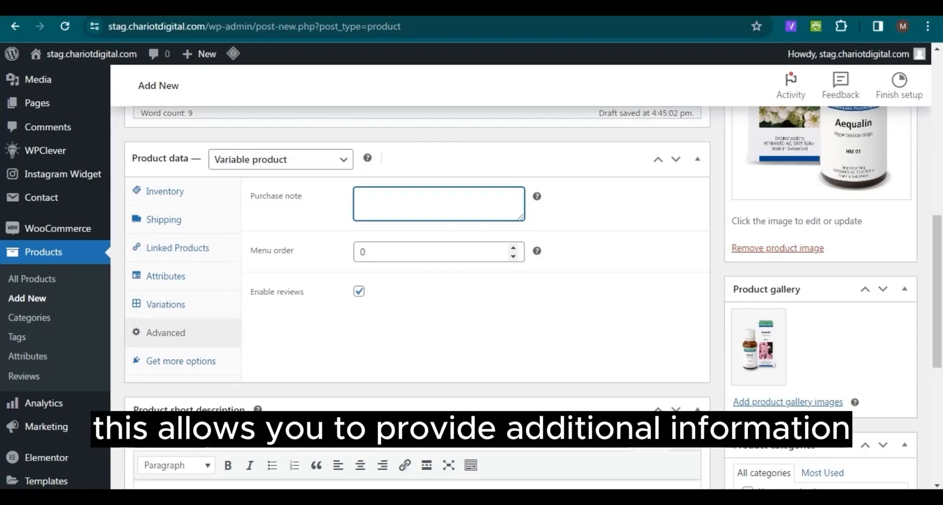
pyautogui.moveTo(537, 251)
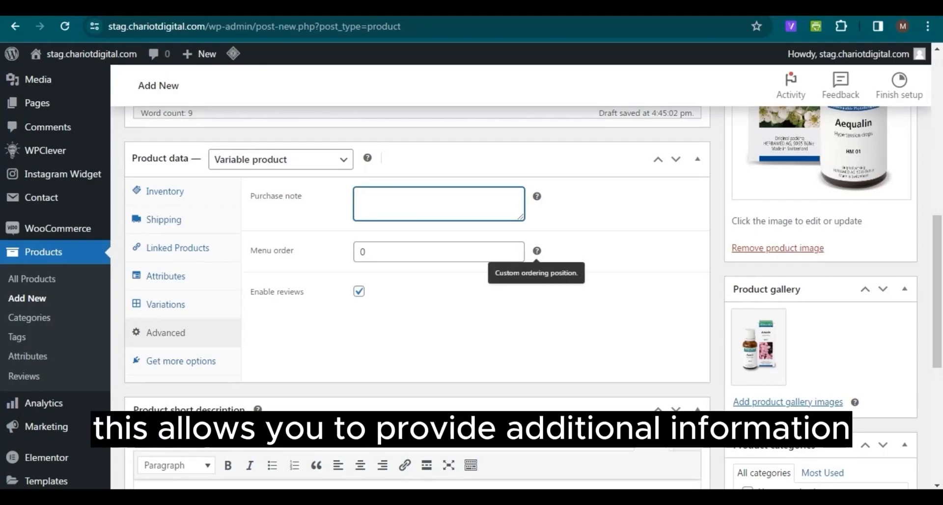
pyautogui.click(359, 291)
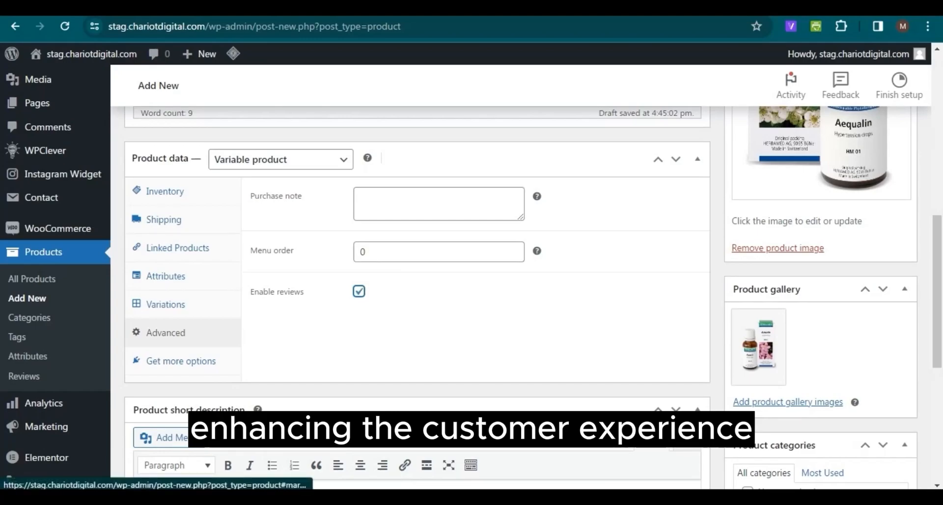
pyautogui.click(181, 361)
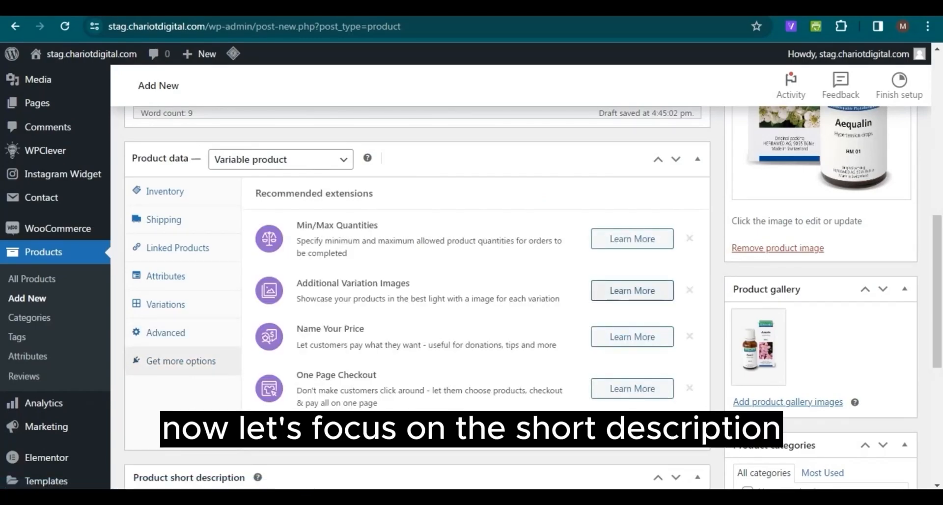
# Enter the product short description "Its a short description which will show next to product and below the product title"
pyautogui.scroll(-1, 471, 277)
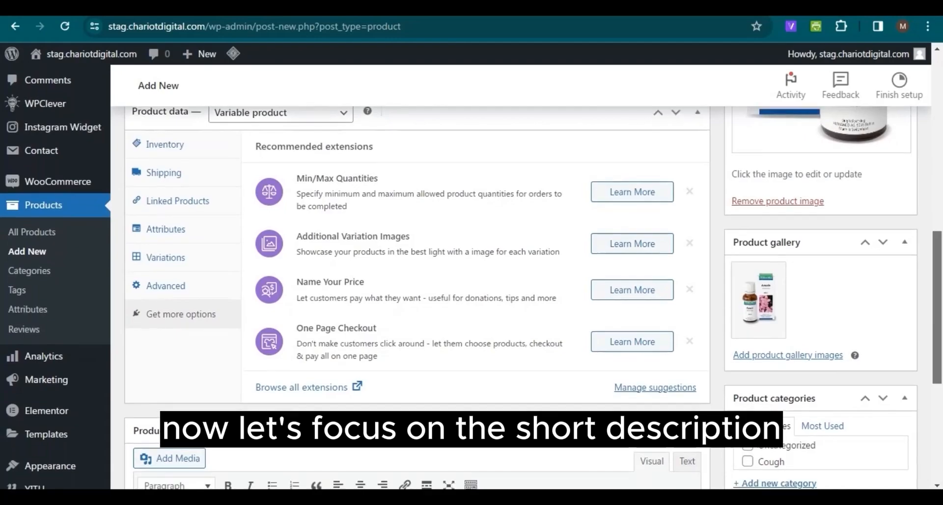
pyautogui.scroll(-5, 471, 277)
pyautogui.scroll(-1, 472, 277)
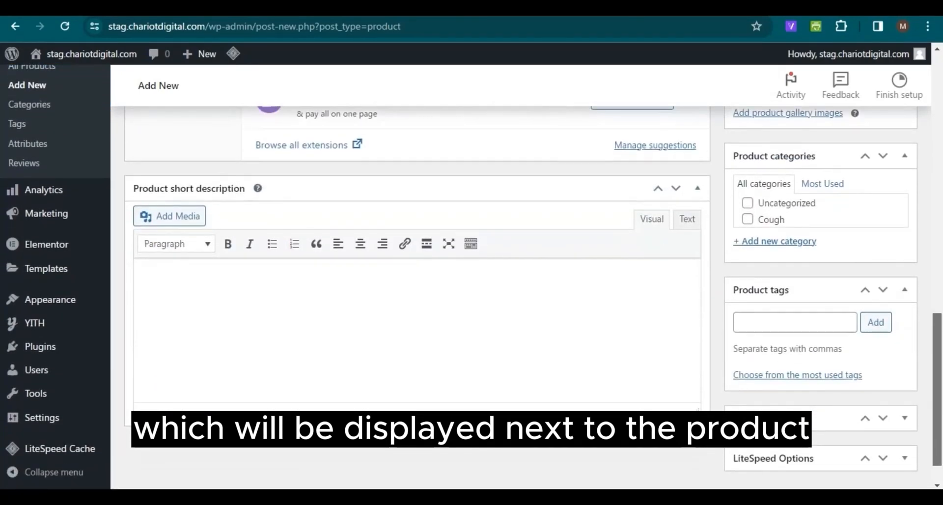
pyautogui.click(141, 275)
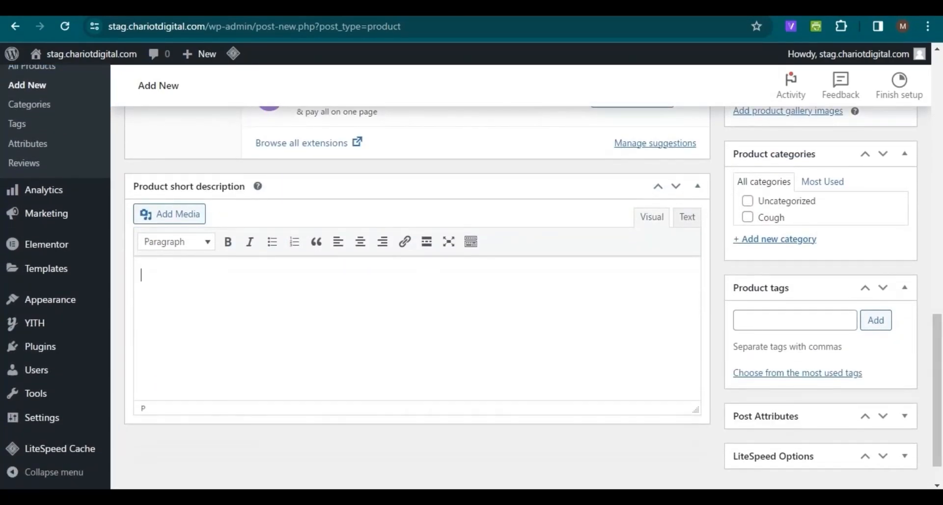
pyautogui.click(214, 279)
pyautogui.write('Its a short description')
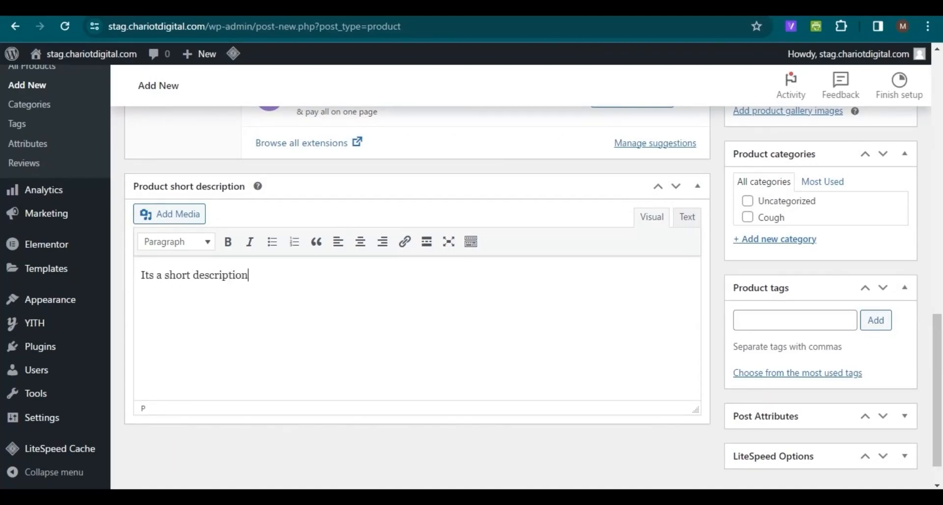
pyautogui.write(' which will sho')
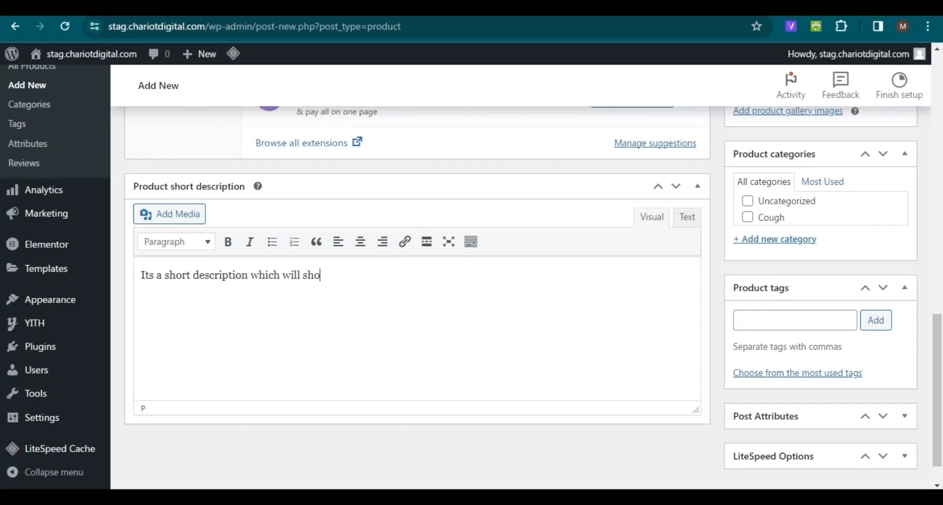
pyautogui.write('w next to product')
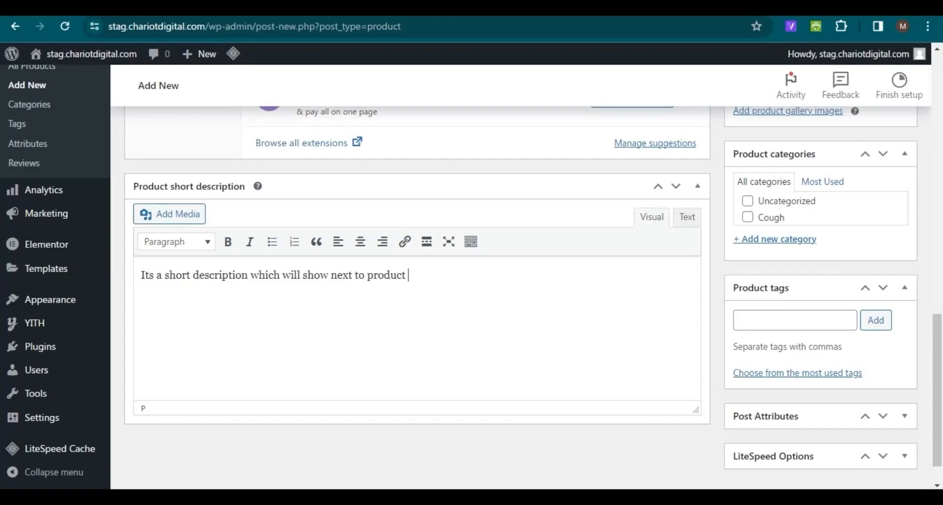
pyautogui.write(' and below the produc')
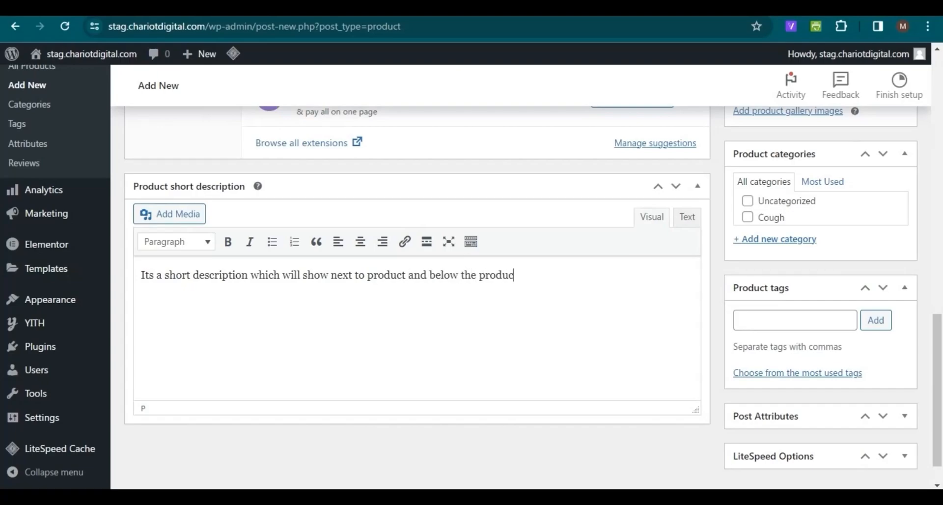
pyautogui.write('t title')
# Assign the product to the Cough category
pyautogui.scroll(3, 472, 275)
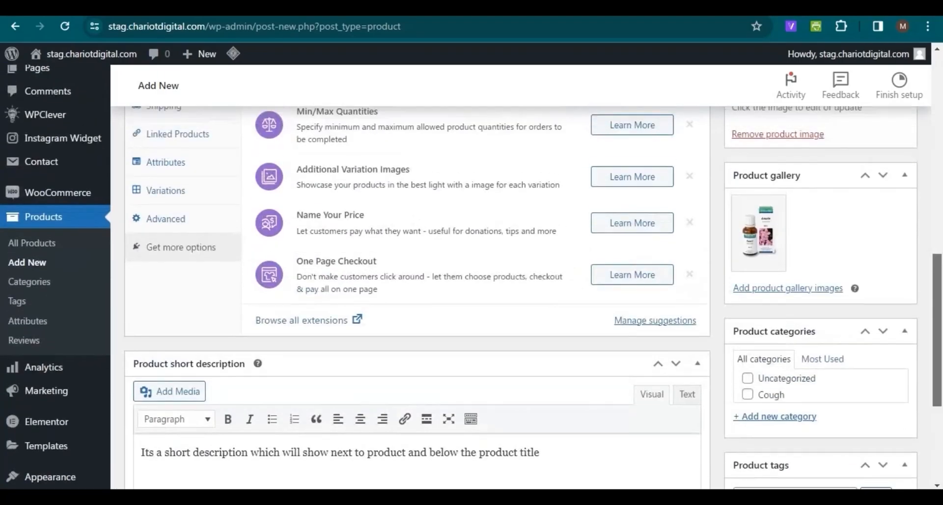
pyautogui.scroll(-1, 472, 275)
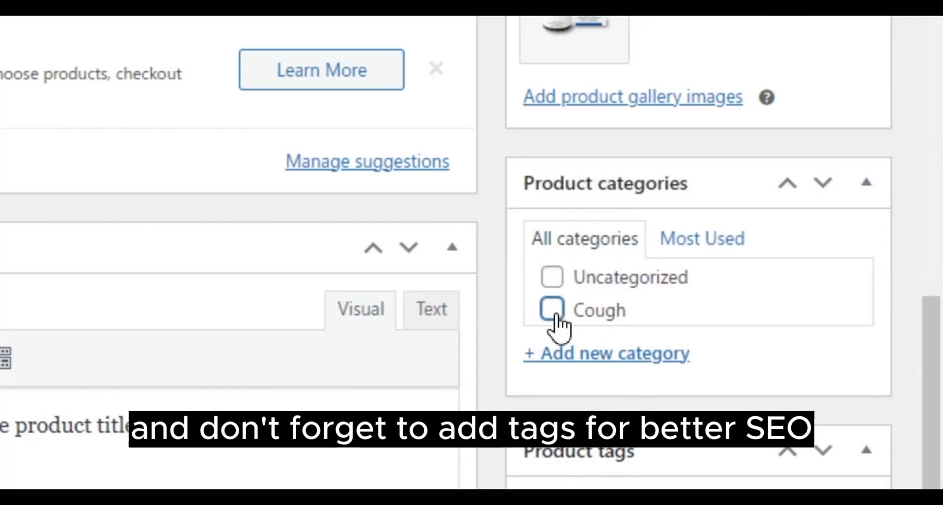
pyautogui.click(553, 310)
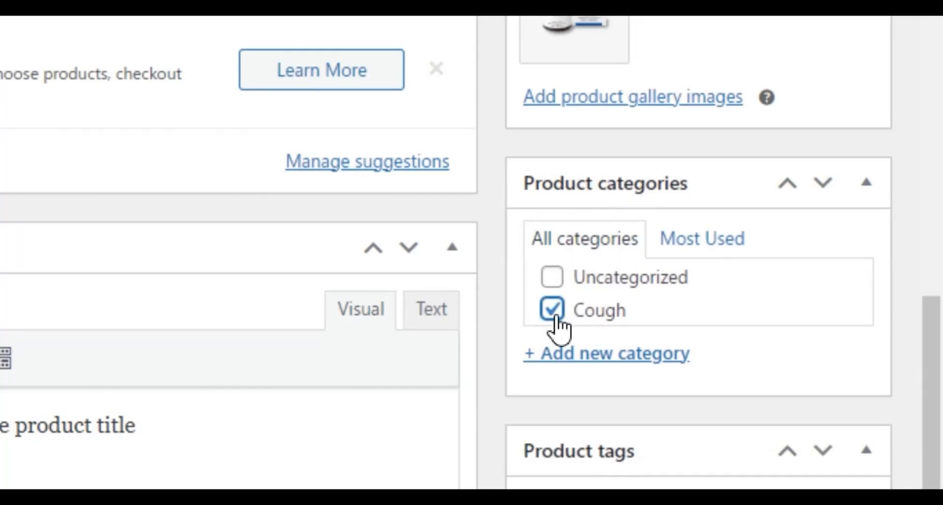
# Add the product tag "respiratory"
pyautogui.scroll(-3, 651, 459)
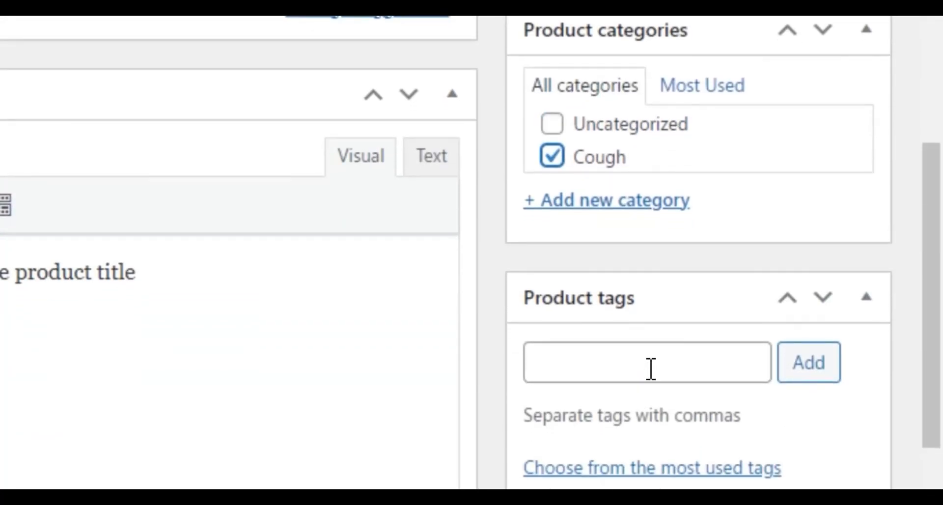
pyautogui.scroll(-1, 646, 457)
pyautogui.click(647, 309)
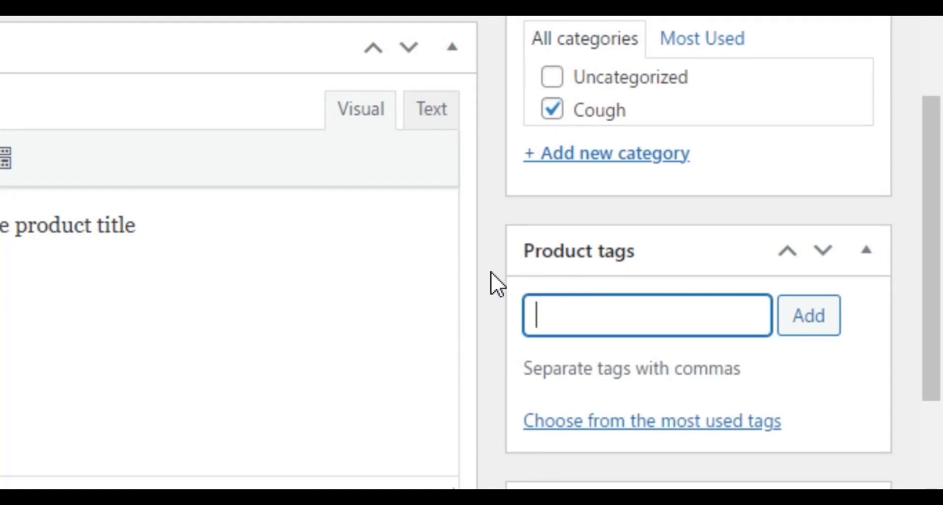
pyautogui.write('respiratory')
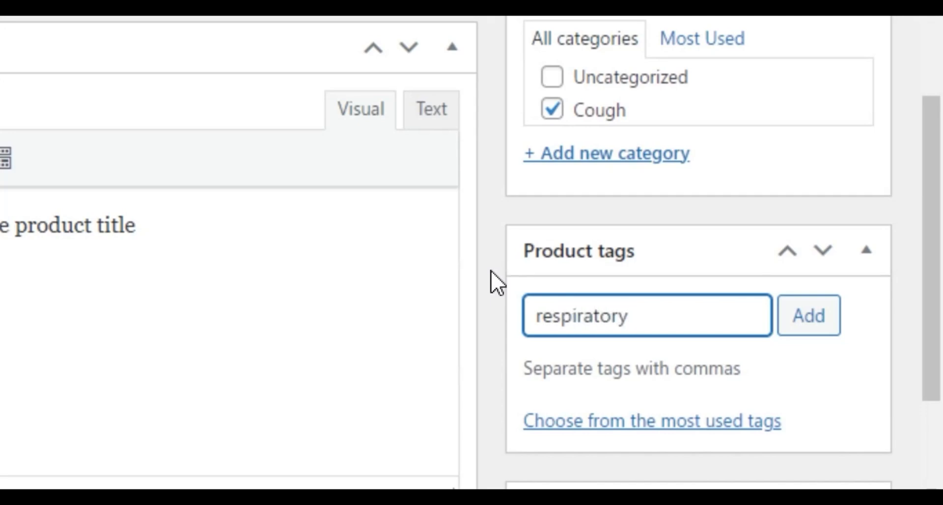
pyautogui.click(823, 339)
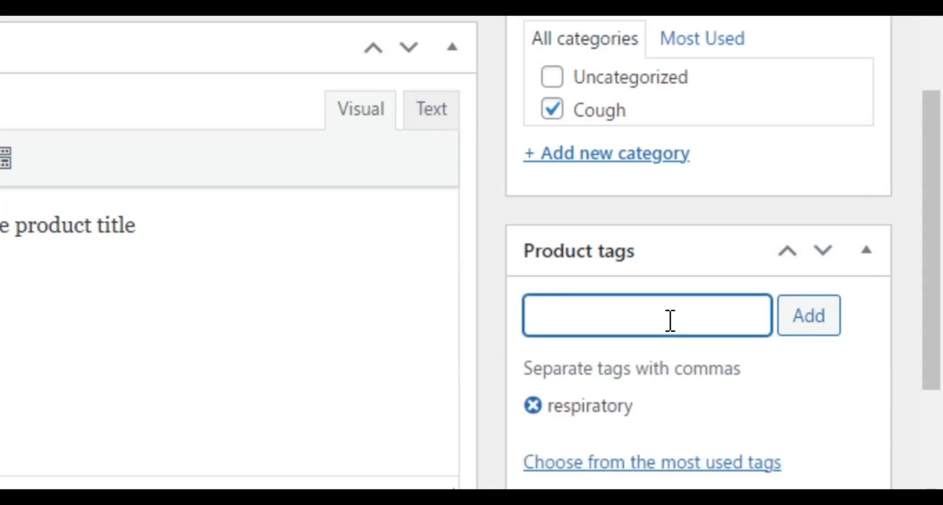
# Add the product tag "cough drops"
pyautogui.write('cough')
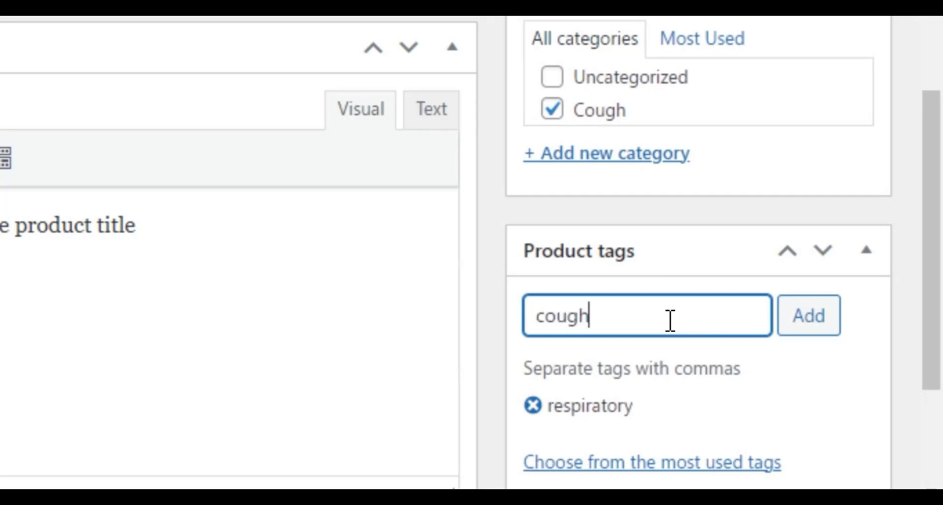
pyautogui.write(' drops')
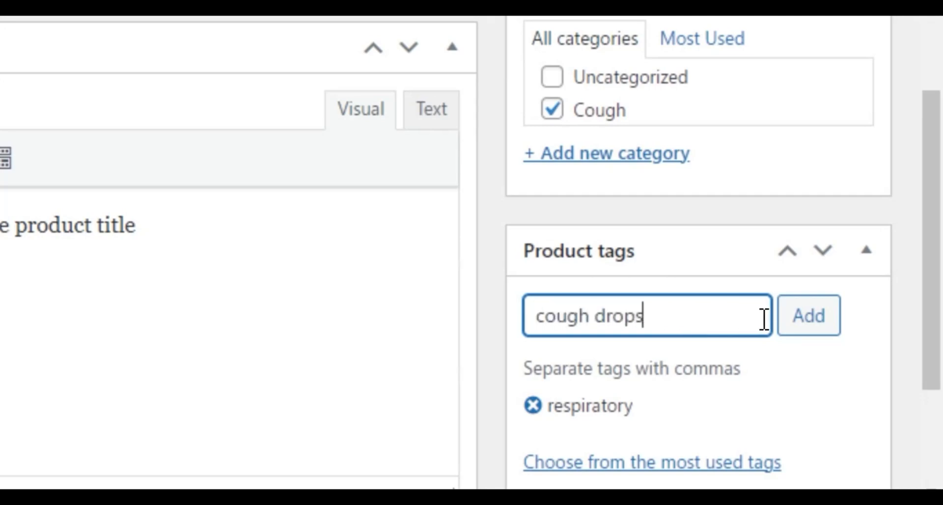
pyautogui.click(808, 321)
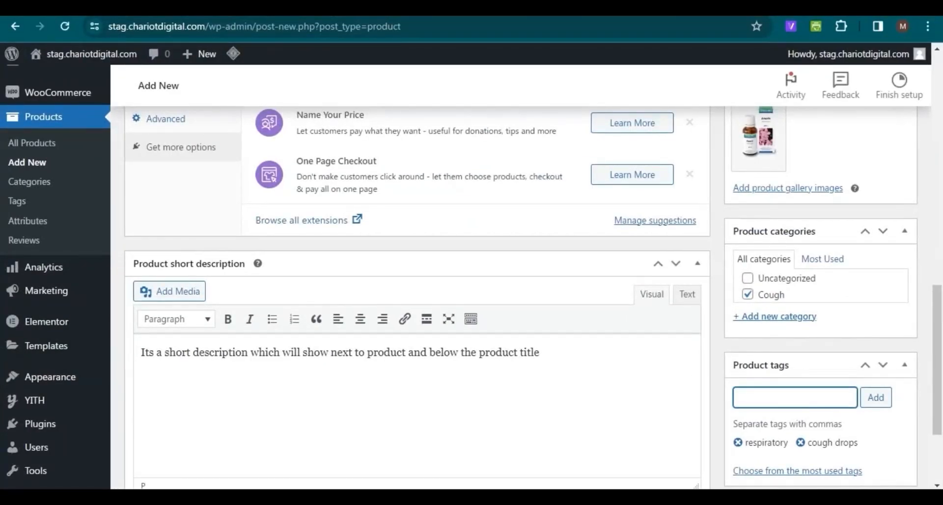
# Publish the ETC Cough Syrup product
pyautogui.scroll(-3, 472, 275)
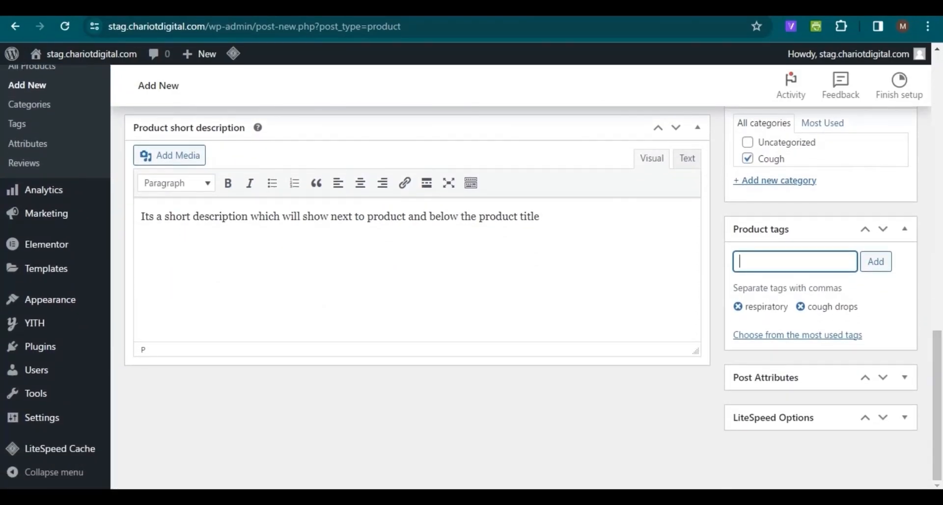
pyautogui.scroll(10, 471, 275)
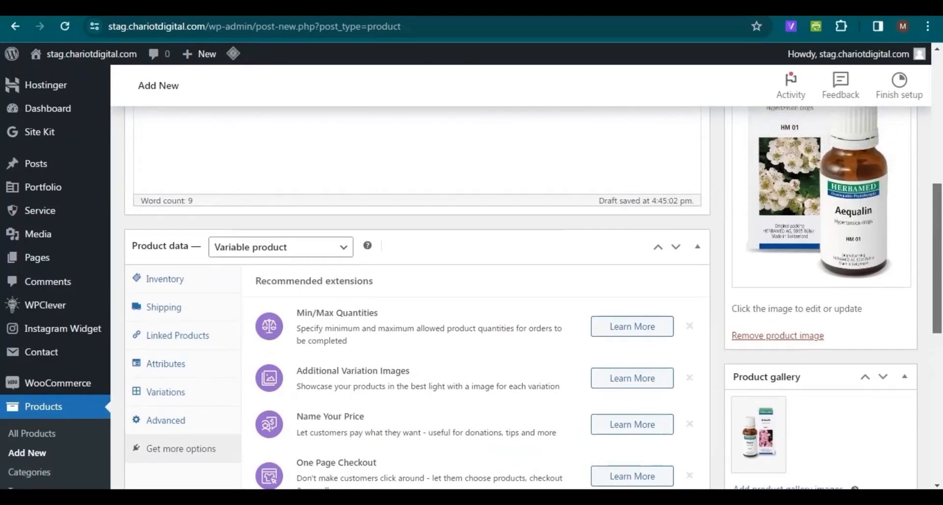
pyautogui.scroll(5, 472, 275)
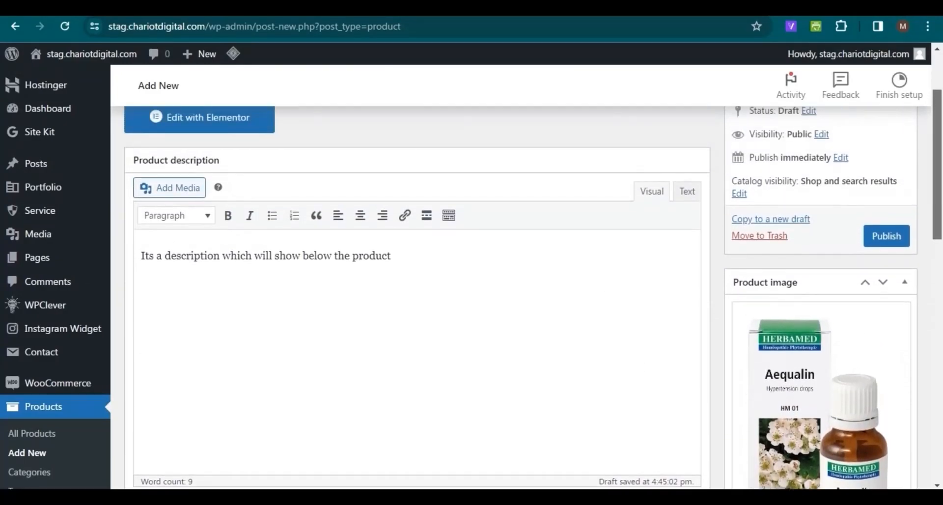
pyautogui.click(880, 255)
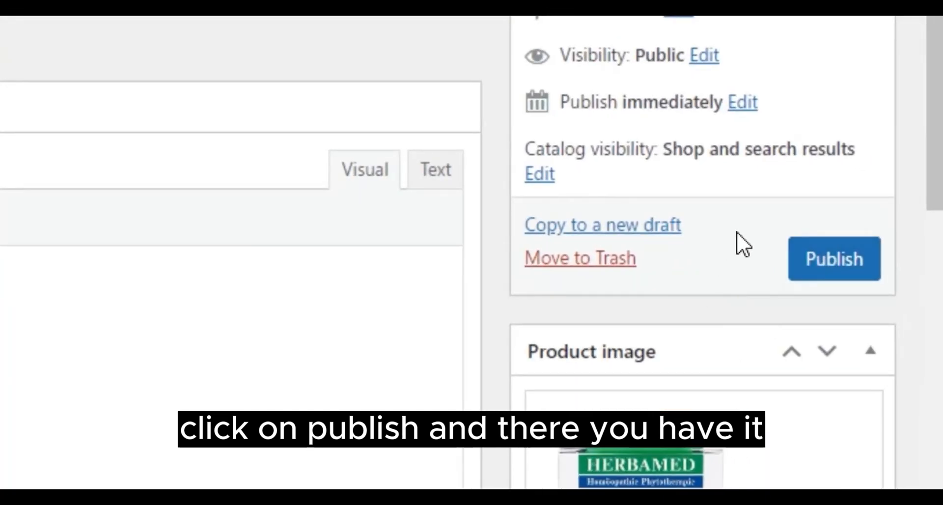
pyautogui.click(827, 268)
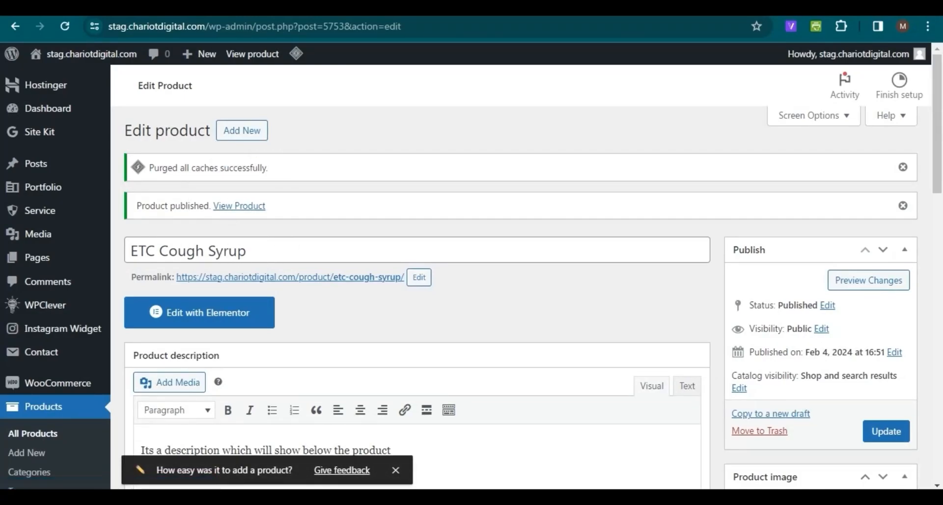
# Open the product's permalink in a new browser tab and check its title, short description and price range
pyautogui.rightClick(239, 277)
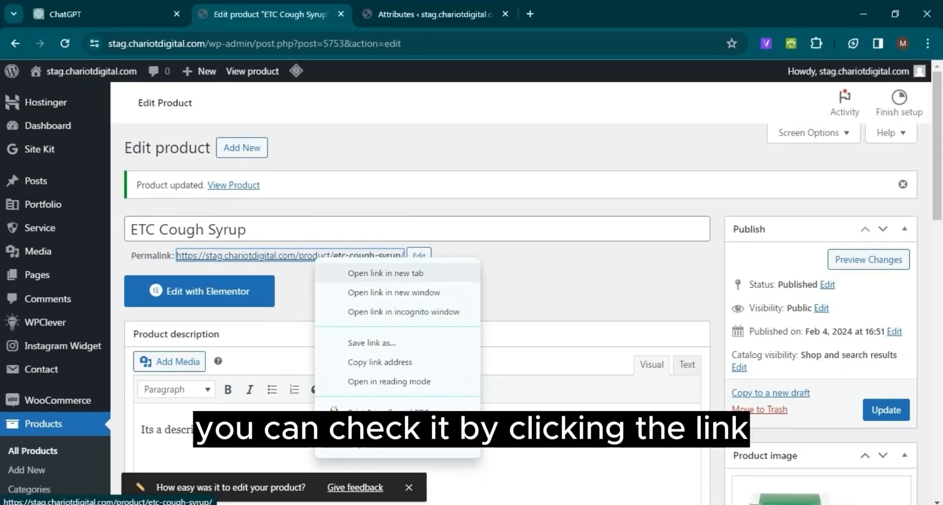
pyautogui.click(373, 274)
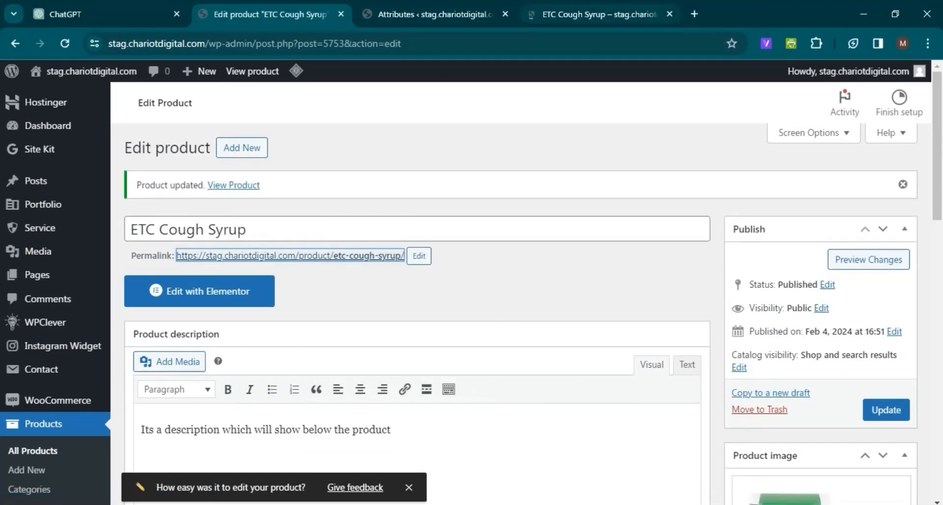
pyautogui.hotkey('ctrl', '4')
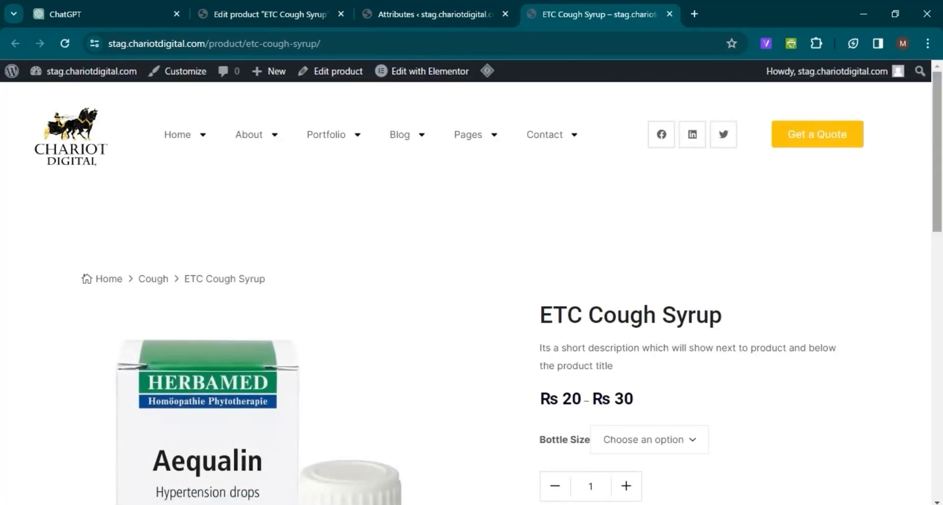
pyautogui.scroll(-2, 471, 295)
pyautogui.moveTo(540, 194); pyautogui.dragTo(676, 194)
pyautogui.moveTo(550, 227); pyautogui.dragTo(613, 244)
pyautogui.click(613, 244)
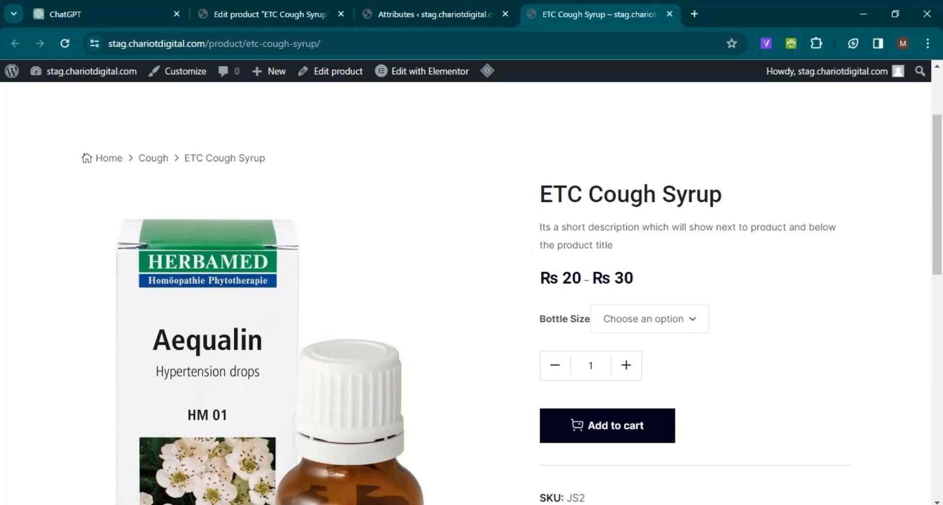
pyautogui.moveTo(571, 278); pyautogui.dragTo(634, 278)
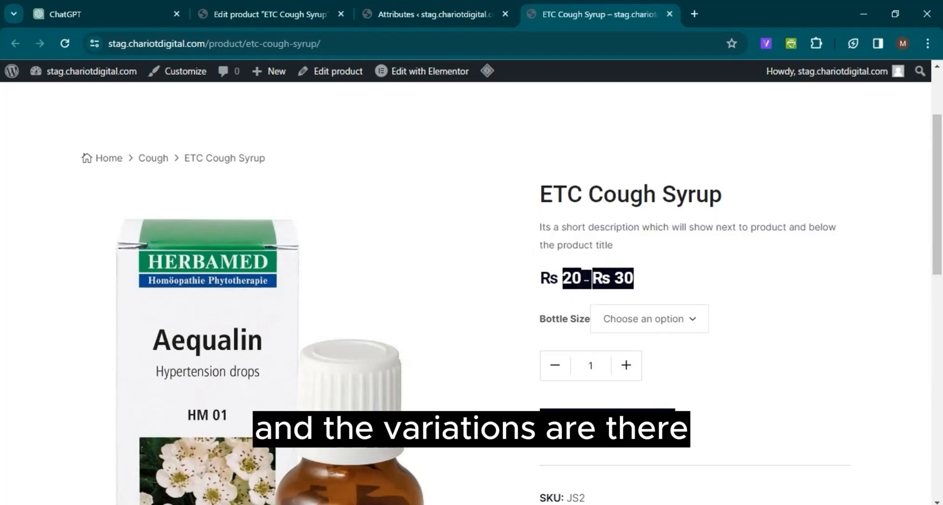
# Select the 20 ML and 30 ML bottle sizes in turn on the product page to check each variation's price
pyautogui.click(650, 319)
pyautogui.click(649, 319)
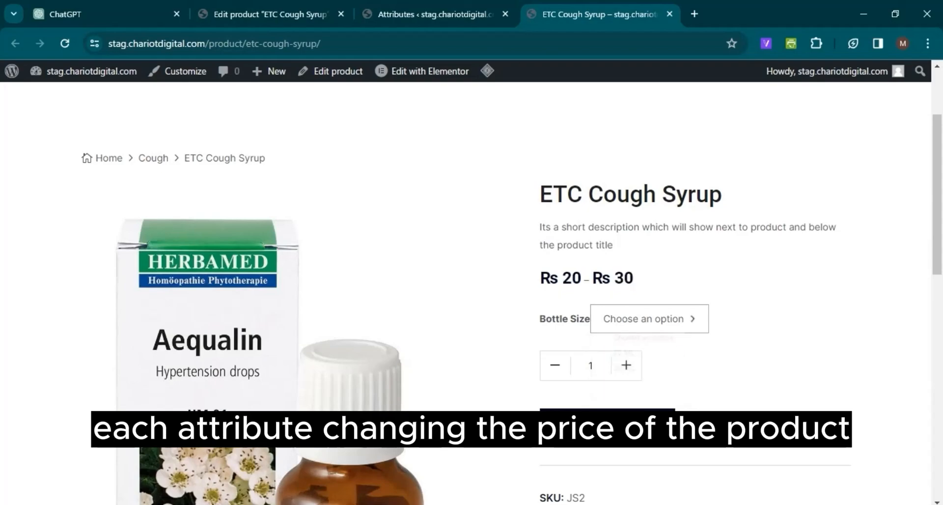
pyautogui.click(649, 319)
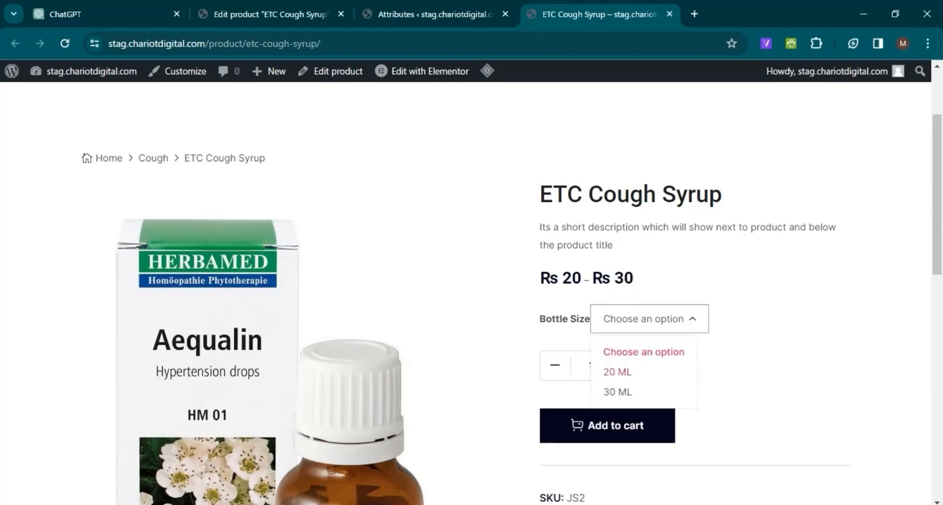
pyautogui.click(617, 371)
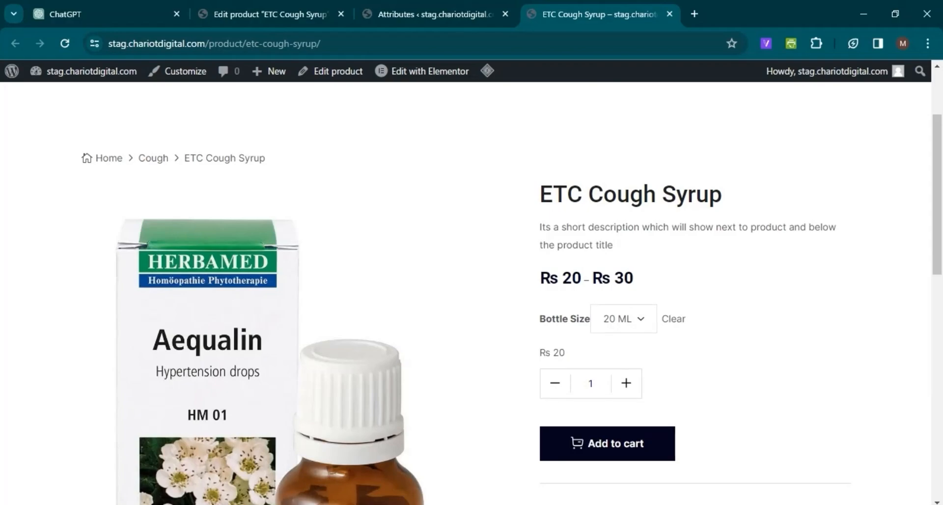
pyautogui.click(623, 318)
pyautogui.click(617, 391)
# Reset Bottle Size to "Choose an option", try adding the product to the cart without a size, and dismiss the alert
pyautogui.click(624, 318)
pyautogui.click(643, 352)
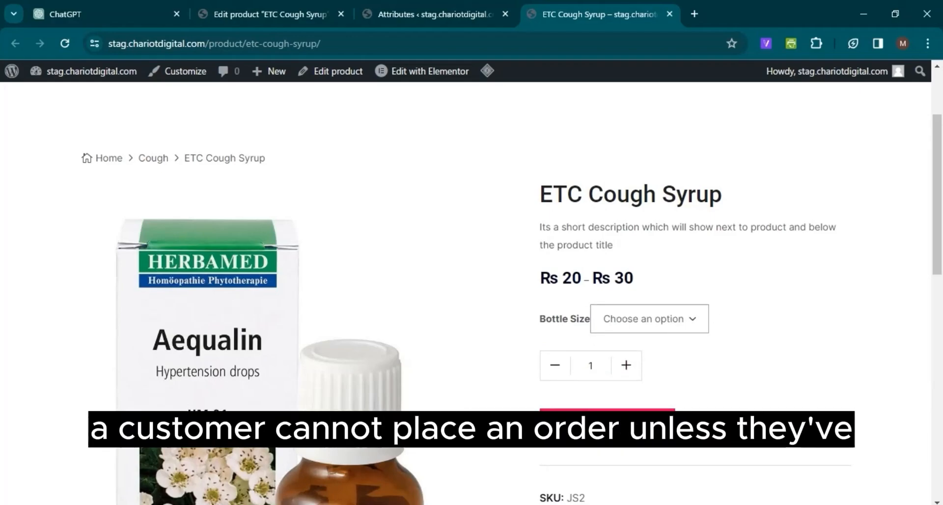
pyautogui.moveTo(331, 100); pyautogui.dragTo(348, 114)
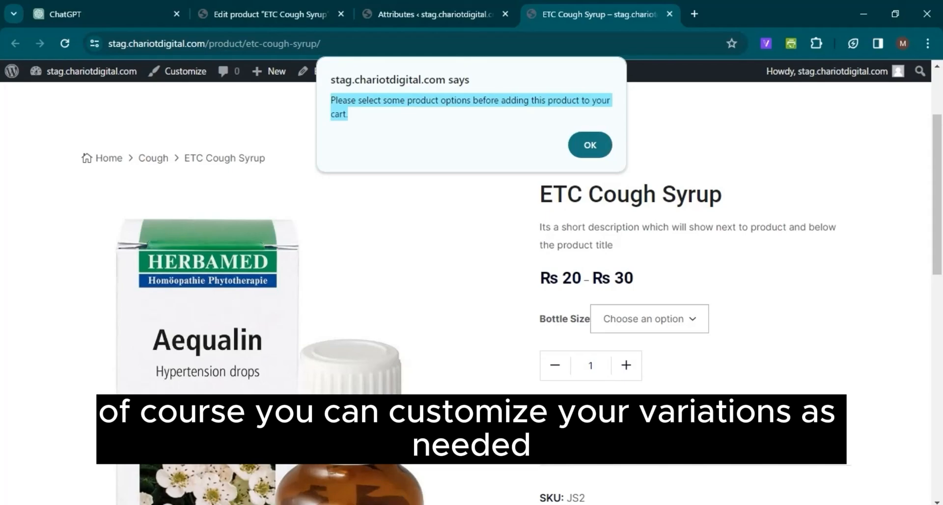
pyautogui.press('Return')
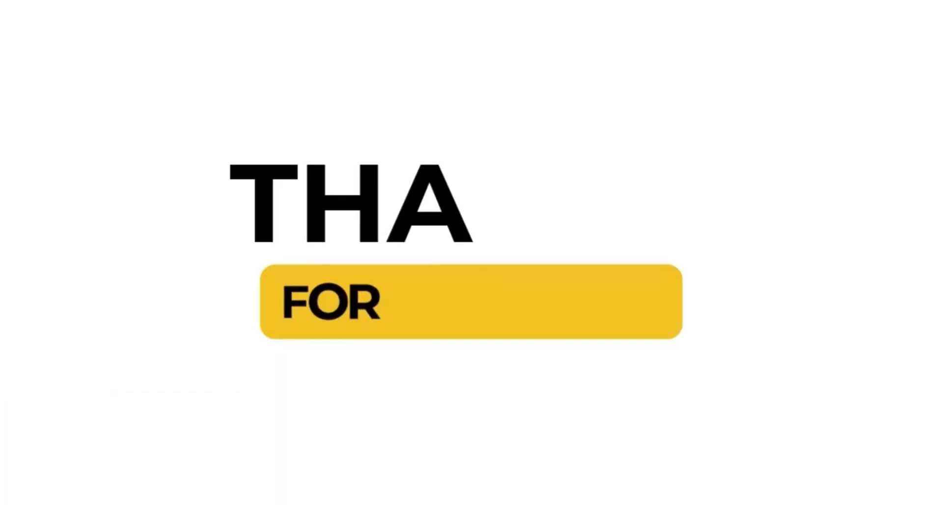